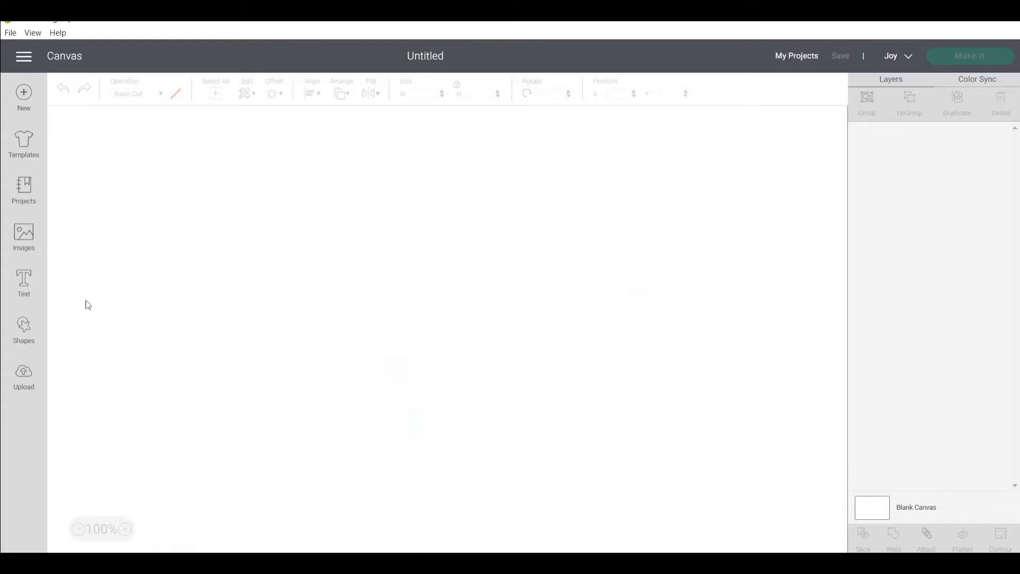
Open the image library and filter it by ownership to show only free images.
left_click(24, 242)
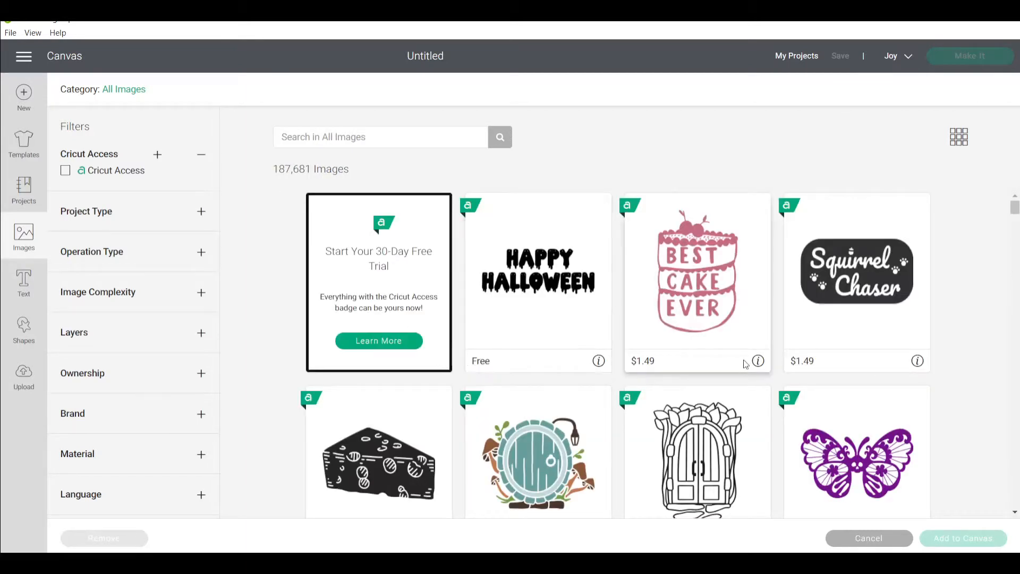
left_click_drag(655, 361, 687, 359)
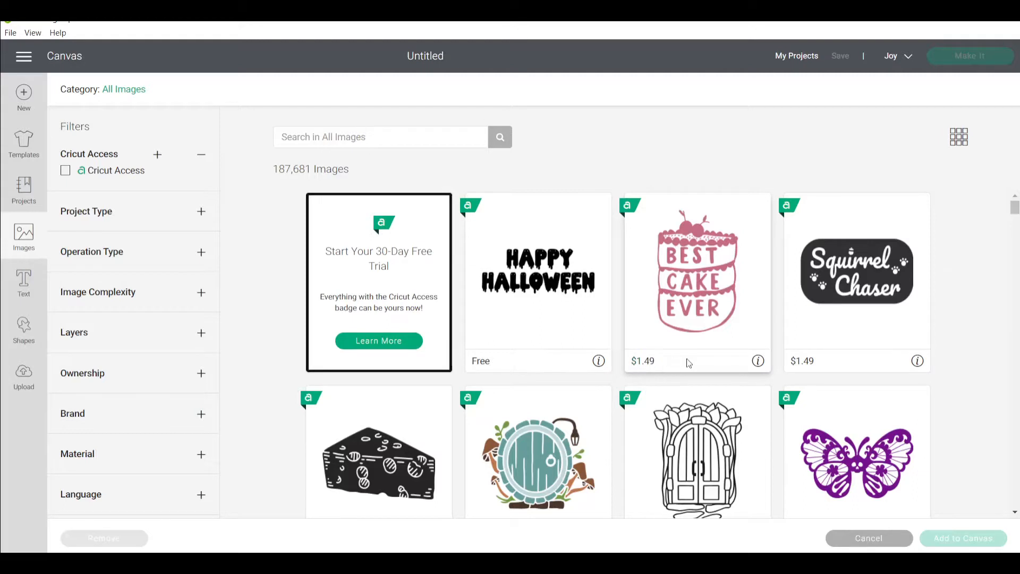
left_click(127, 379)
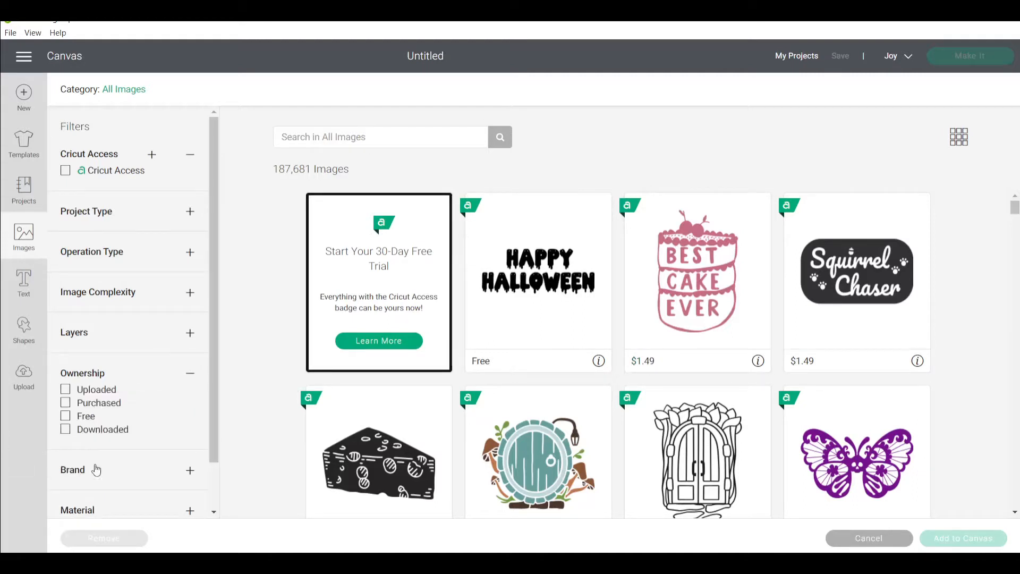
left_click(66, 416)
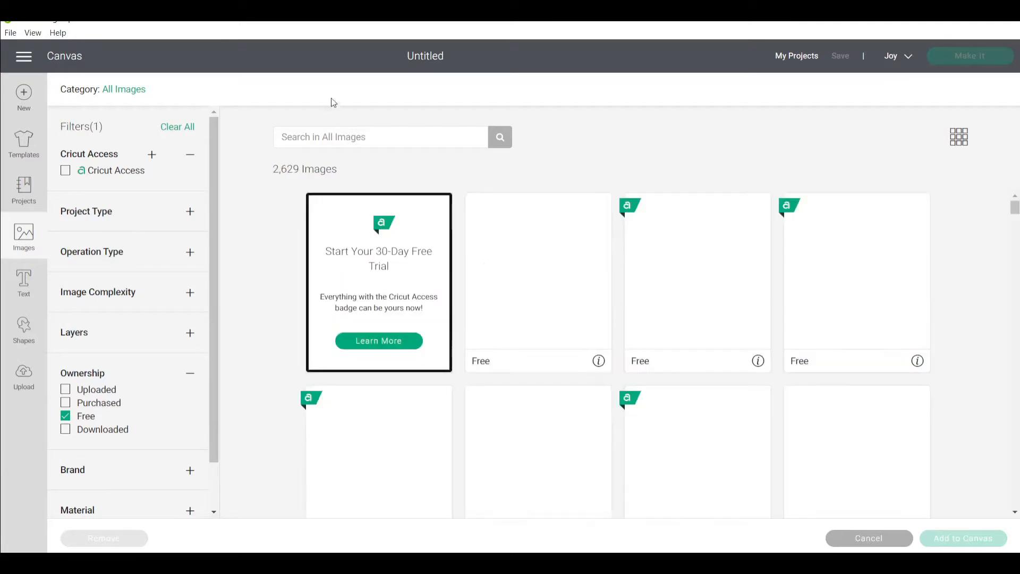
left_click(67, 404)
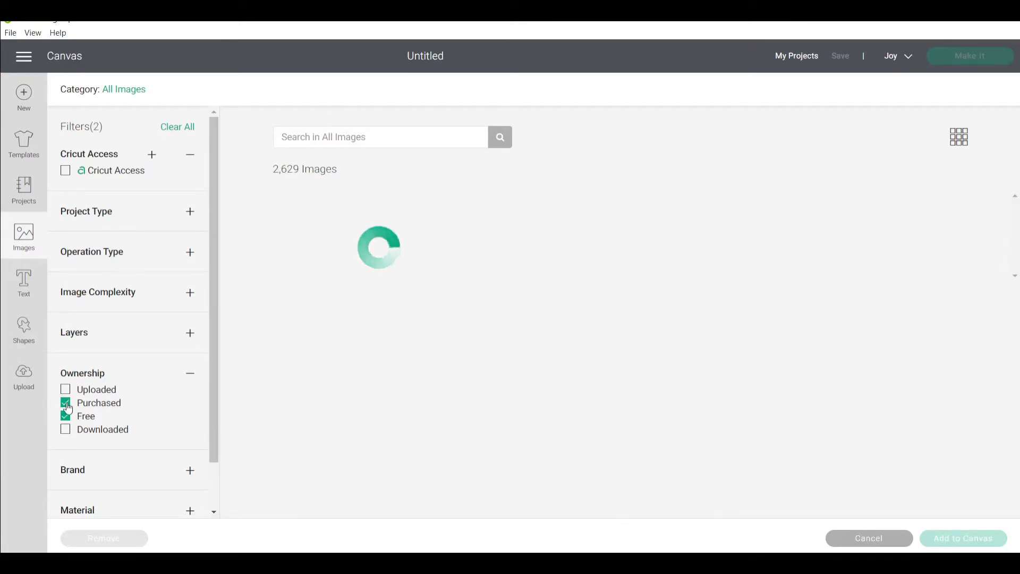
scroll(554, 404, "down", 7)
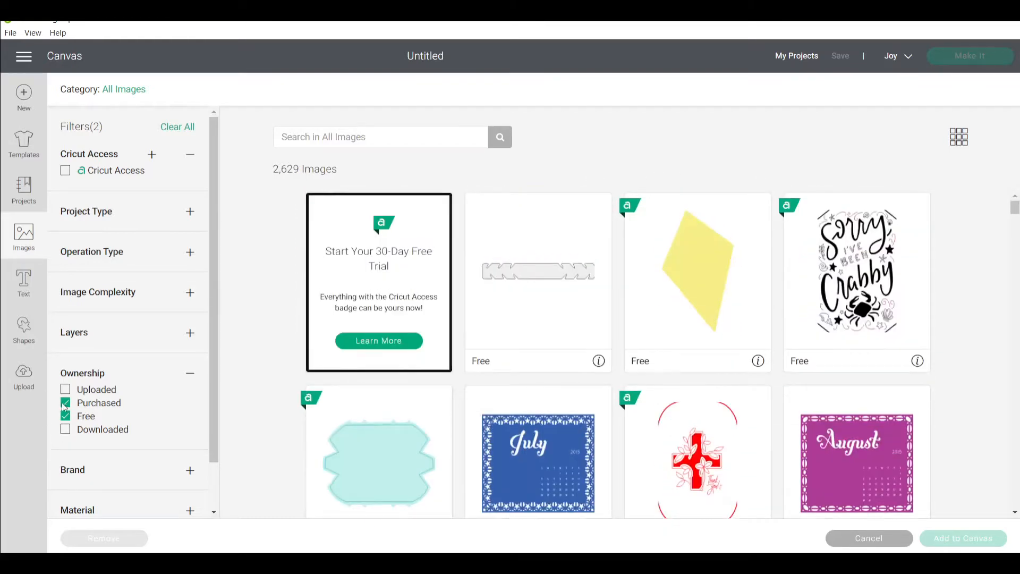
Search the free images for "card".
left_click(329, 132)
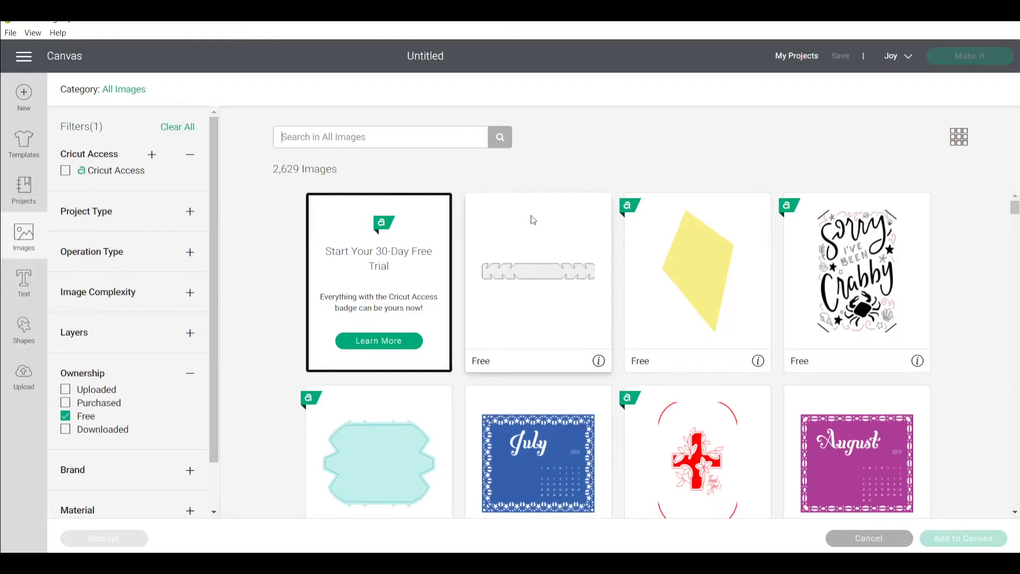
type("card")
key("Return")
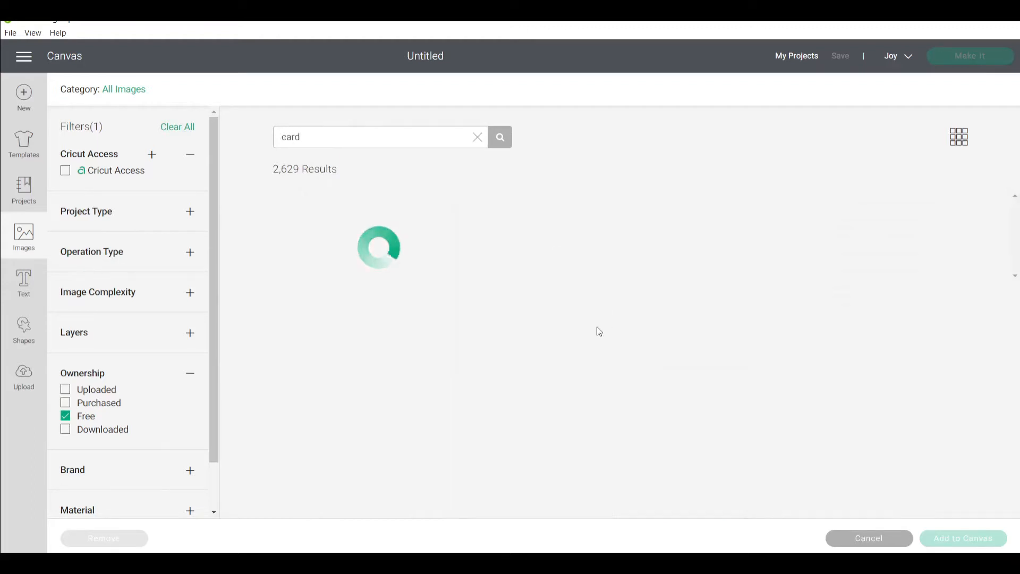
Browse the free card designs in the search results for one suitable as a card front.
scroll(769, 276, "down", 1)
scroll(850, 282, "up", 1)
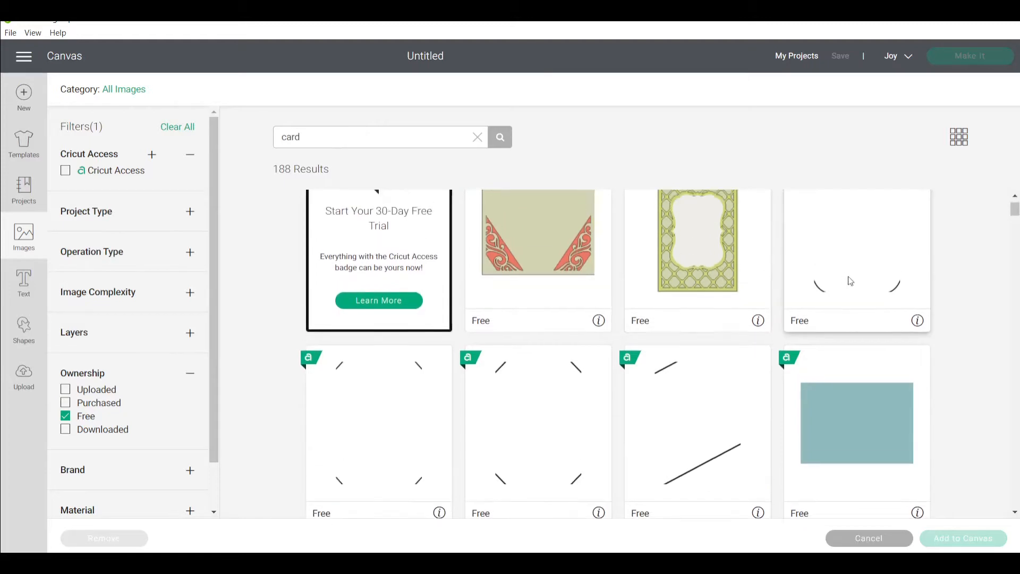
scroll(668, 441, "down", 9)
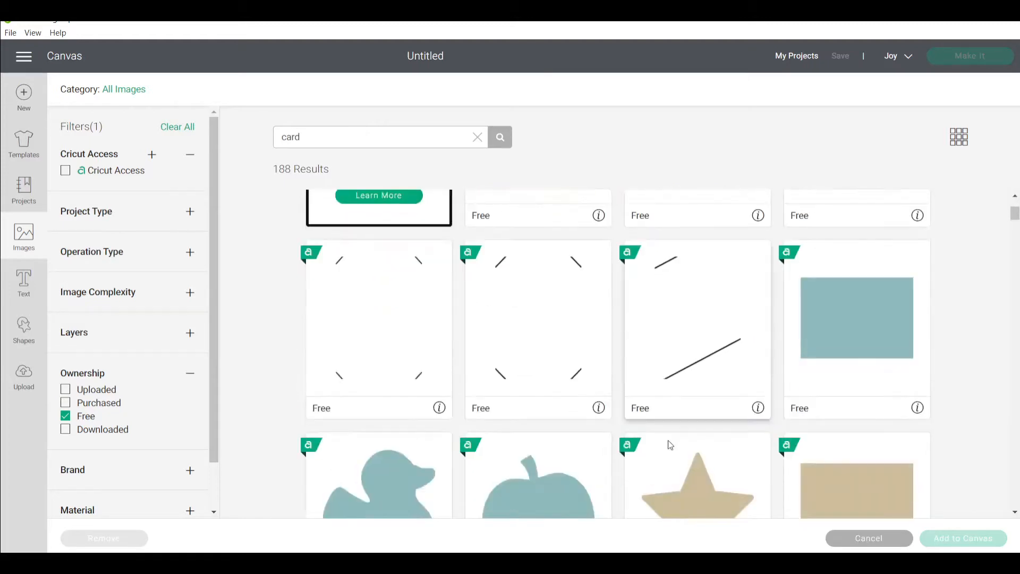
scroll(668, 440, "down", 15)
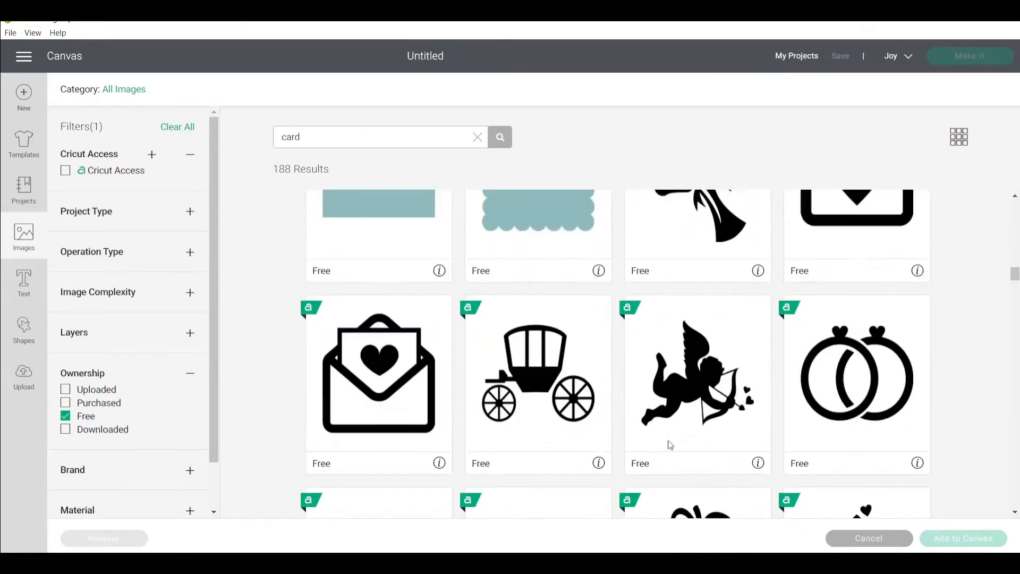
scroll(668, 440, "down", 12)
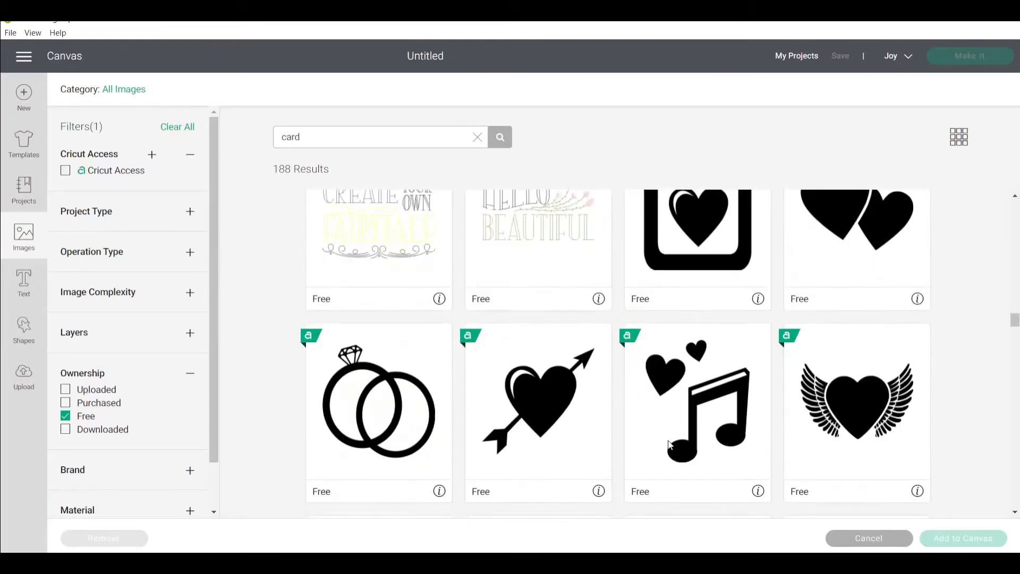
scroll(671, 445, "up", 3)
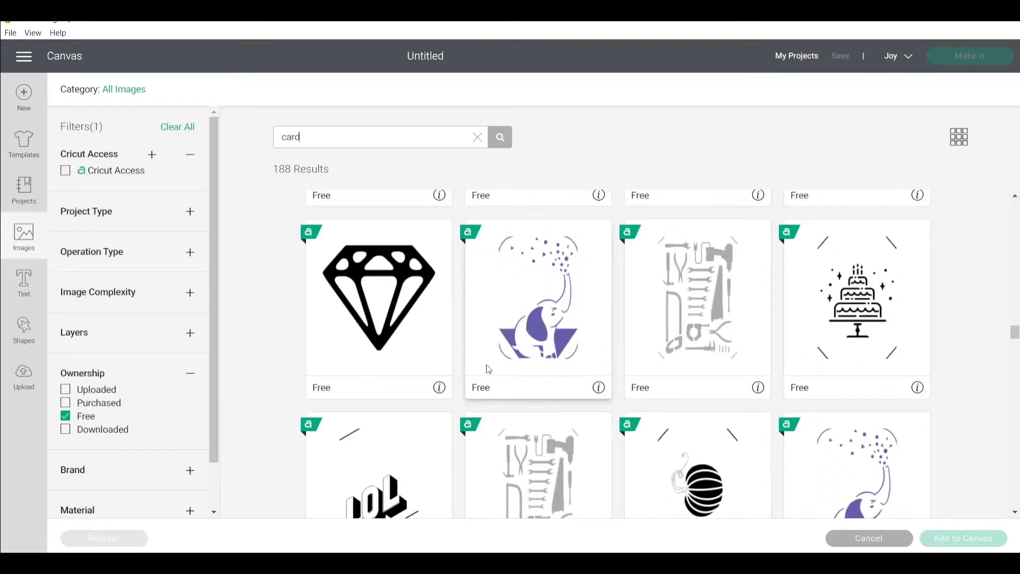
scroll(643, 406, "down", 2)
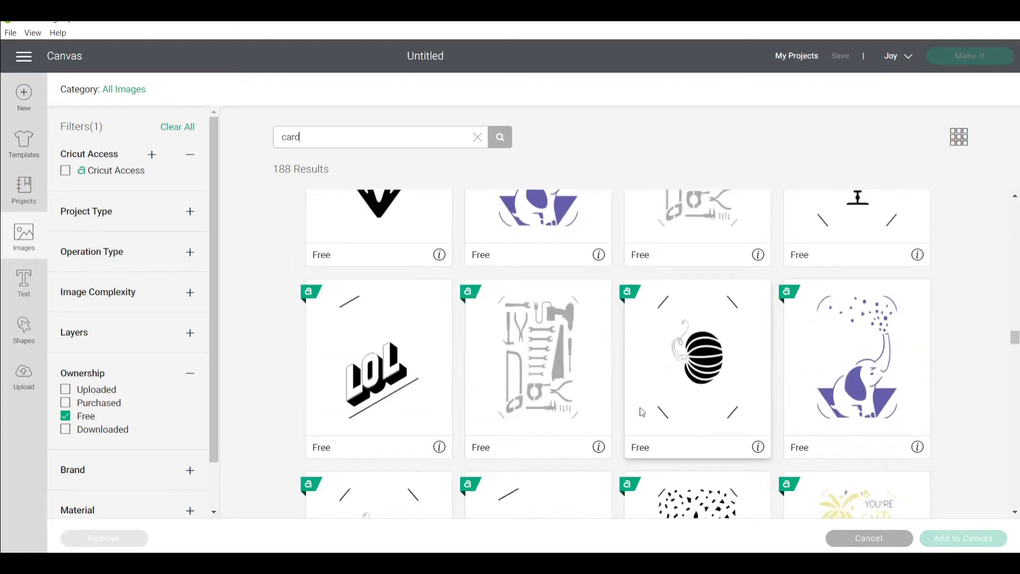
scroll(642, 411, "down", 4)
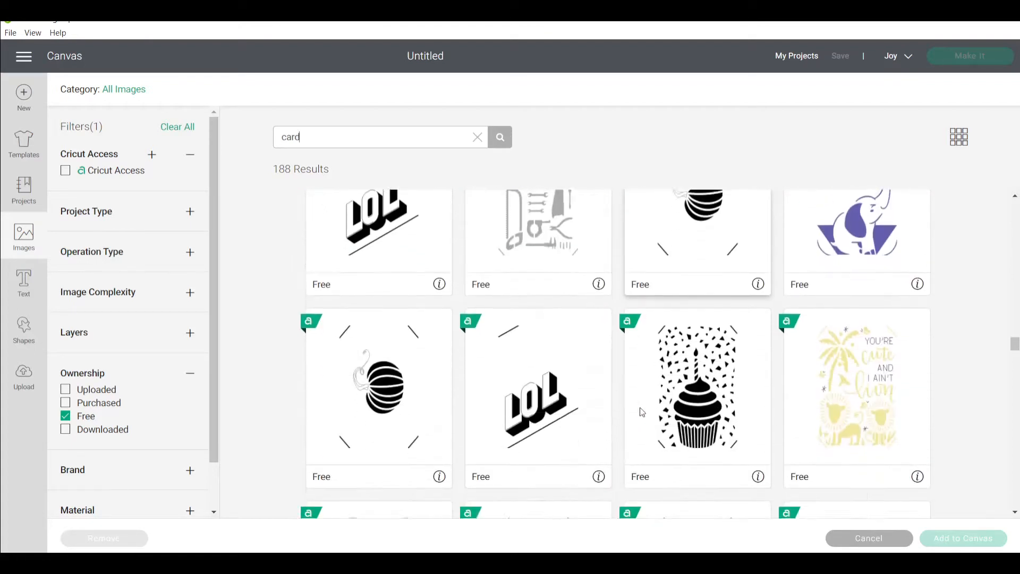
scroll(533, 458, "down", 7)
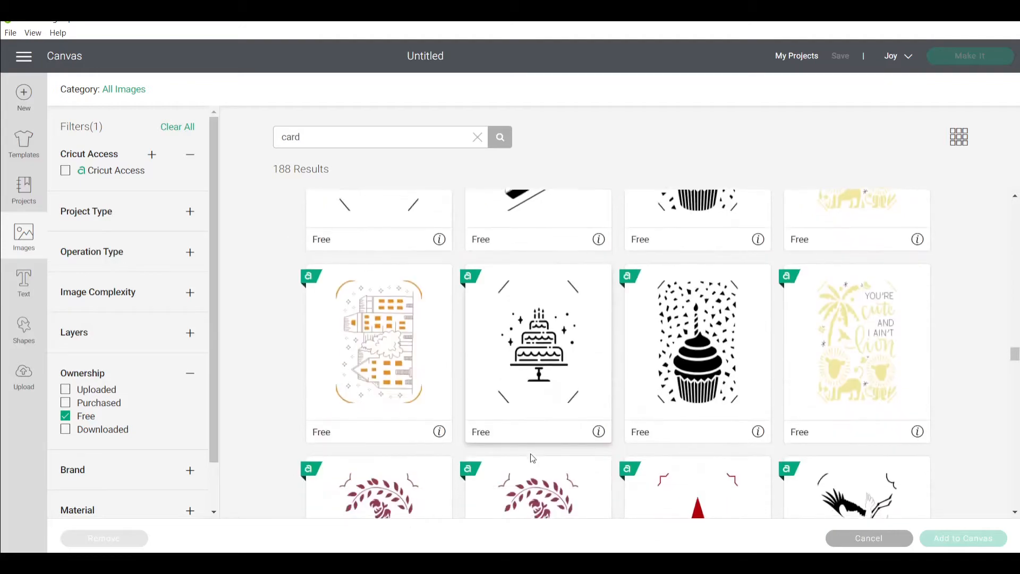
scroll(533, 458, "down", 2)
scroll(533, 458, "down", 6)
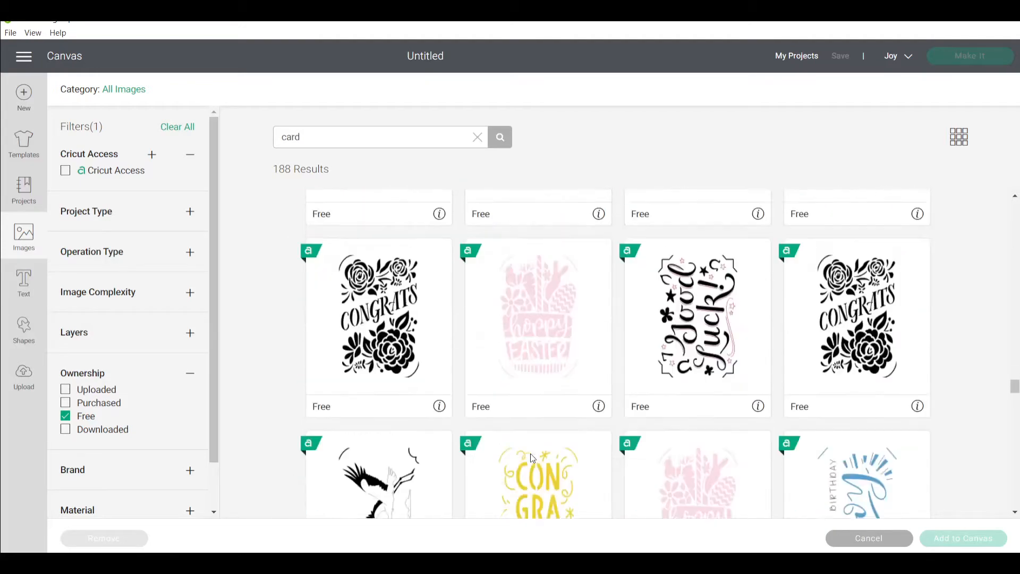
scroll(532, 458, "down", 6)
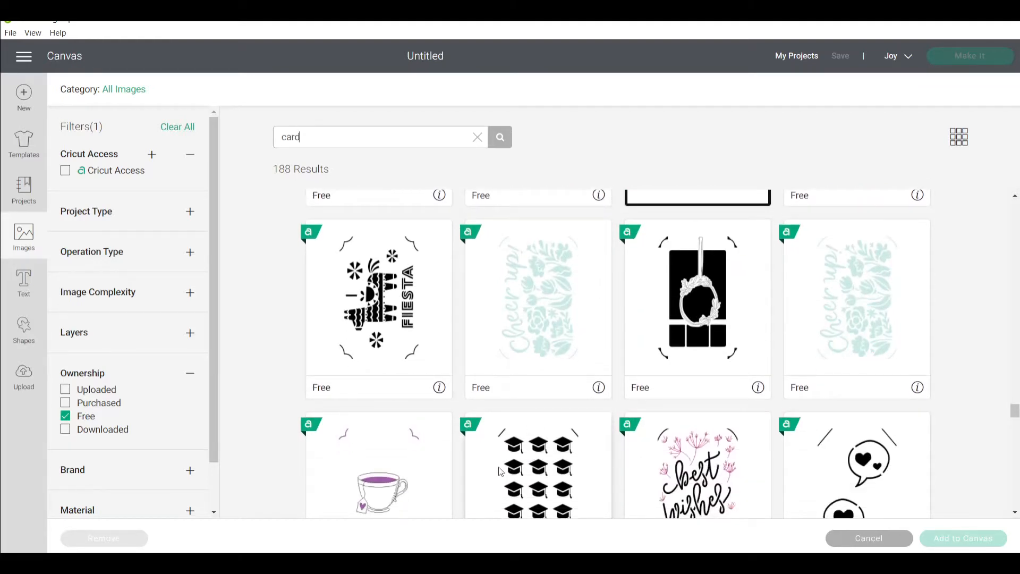
scroll(499, 473, "down", 6)
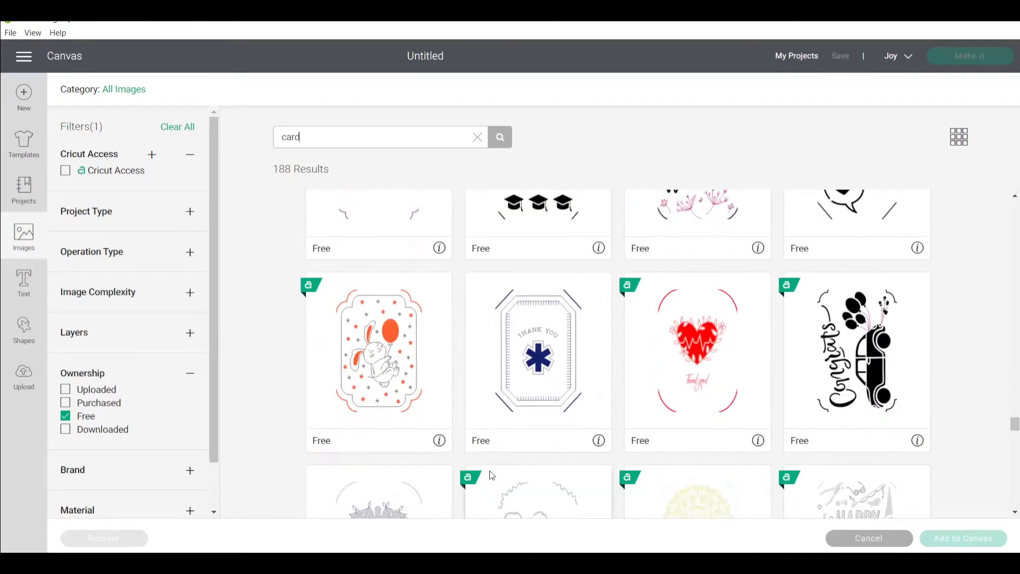
scroll(492, 474, "down", 8)
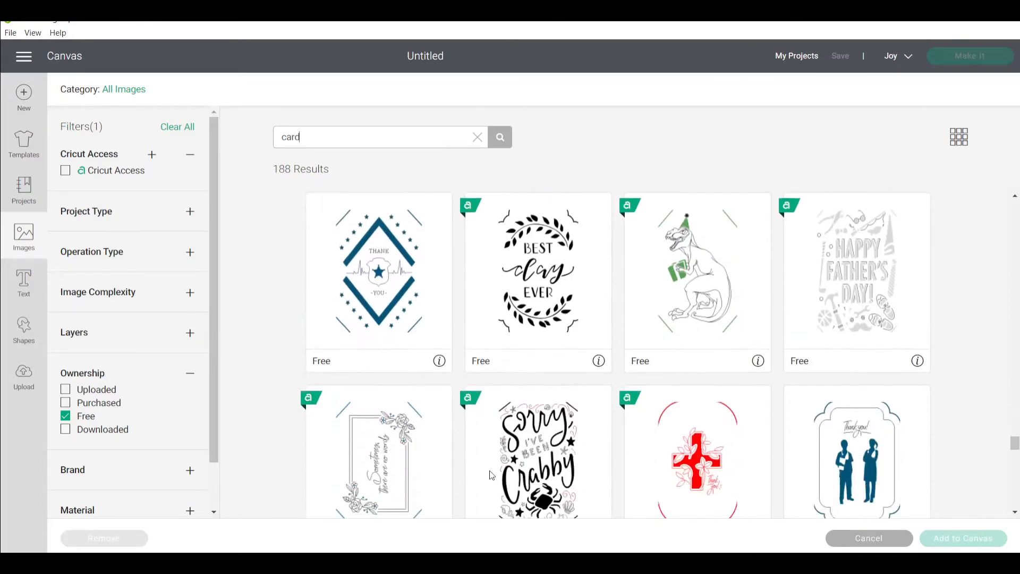
Add the free blue "THANK YOU" card design with the badge and stars to the canvas.
scroll(492, 475, "up", 1)
left_click(448, 415)
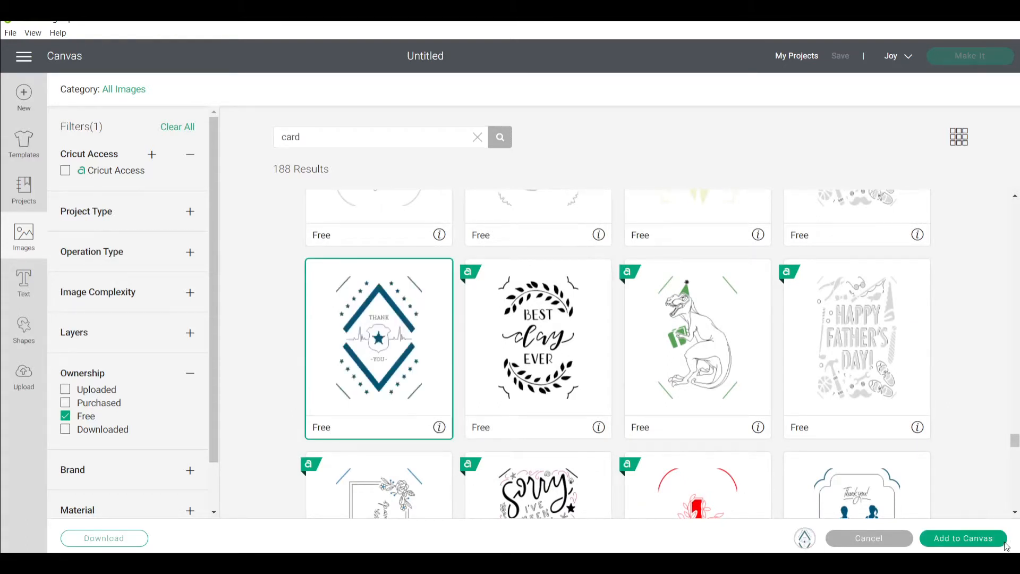
left_click(955, 543)
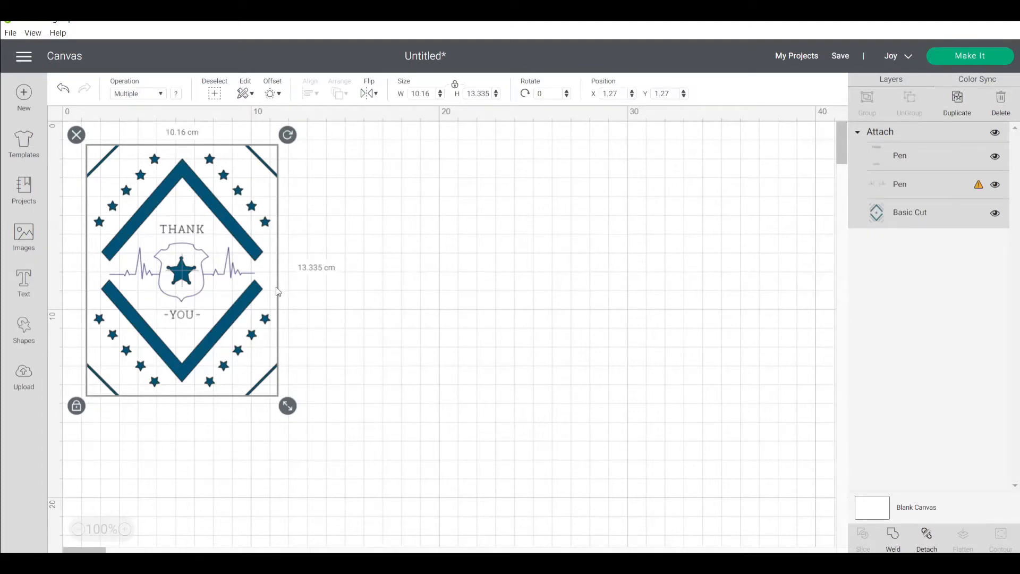
Select the thank-you card design and unlock its proportions so width and height can be changed independently.
left_click(124, 259)
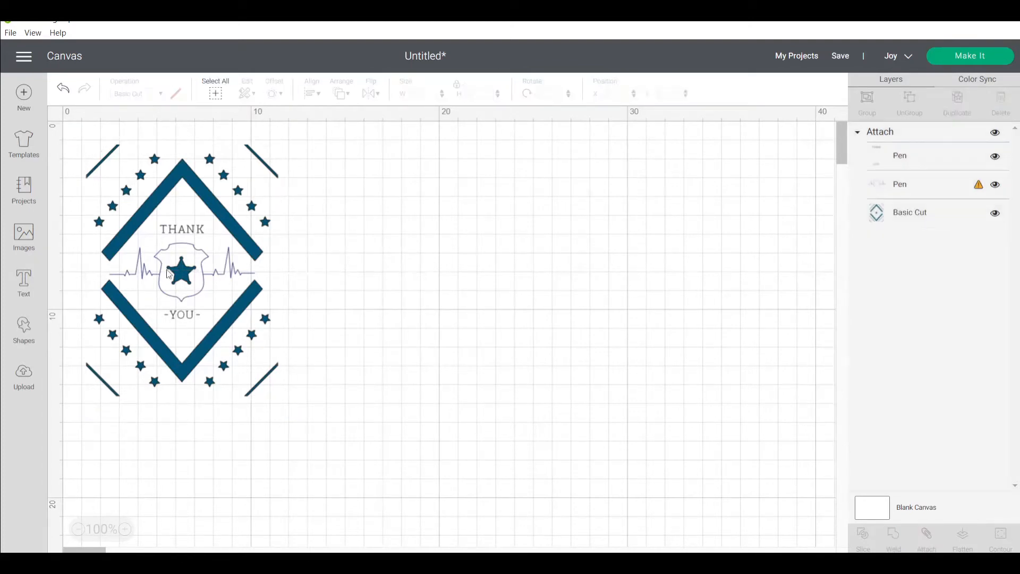
left_click(179, 242)
left_click(455, 86)
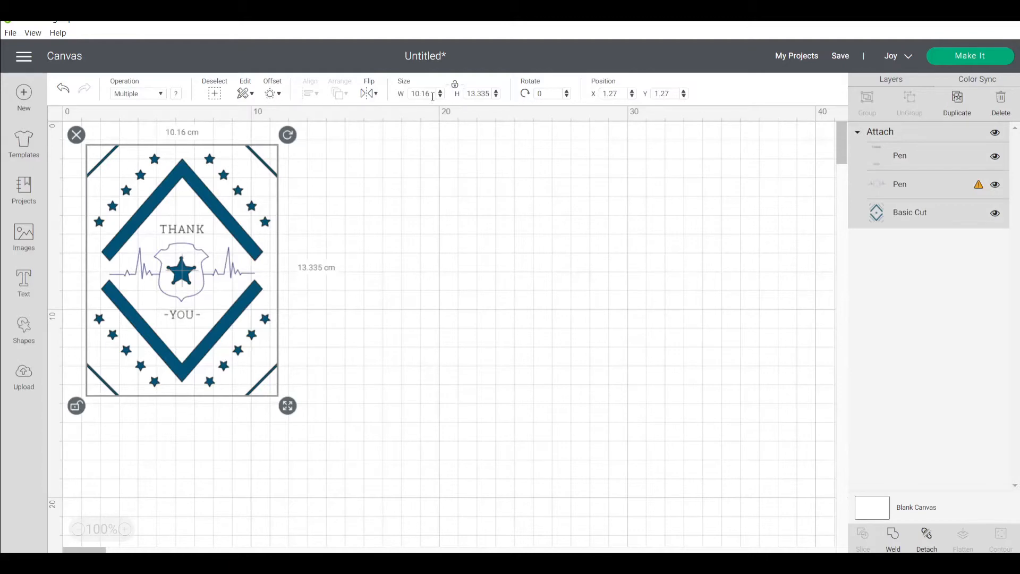
Switch the measurement units to Imperial and back to Metric in the Design Space settings.
left_click(24, 56)
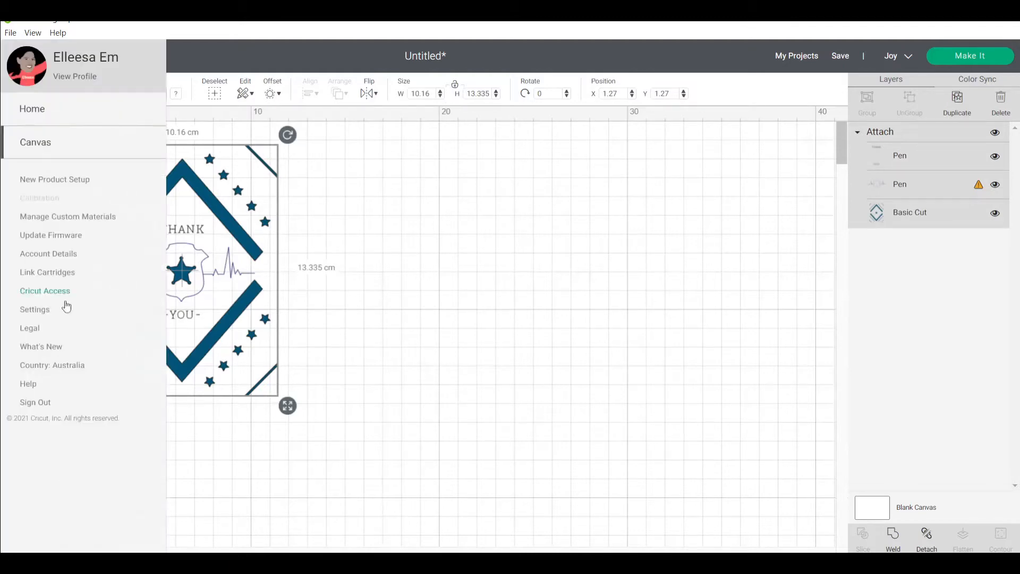
left_click(35, 310)
left_click(433, 301)
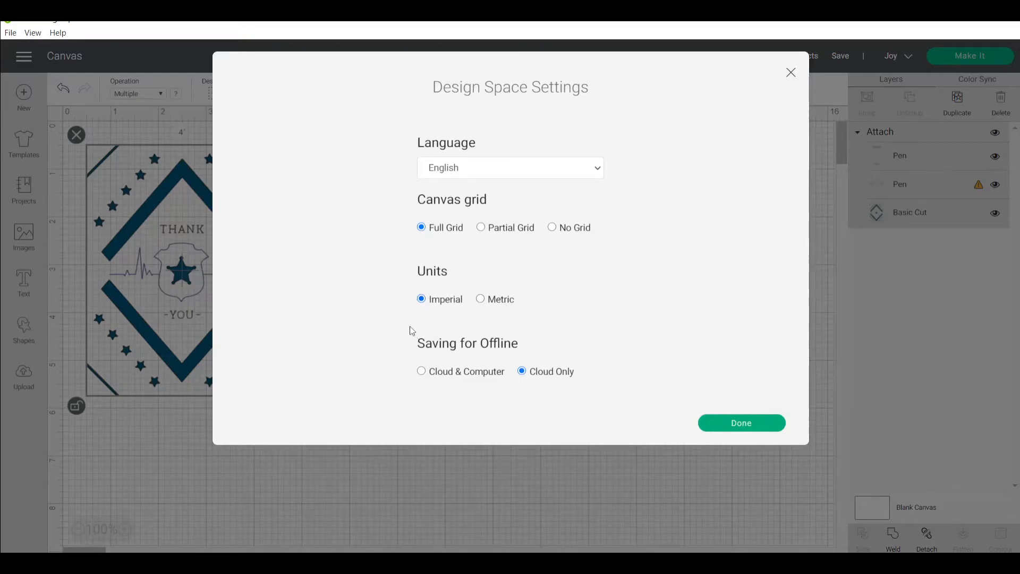
left_click(480, 300)
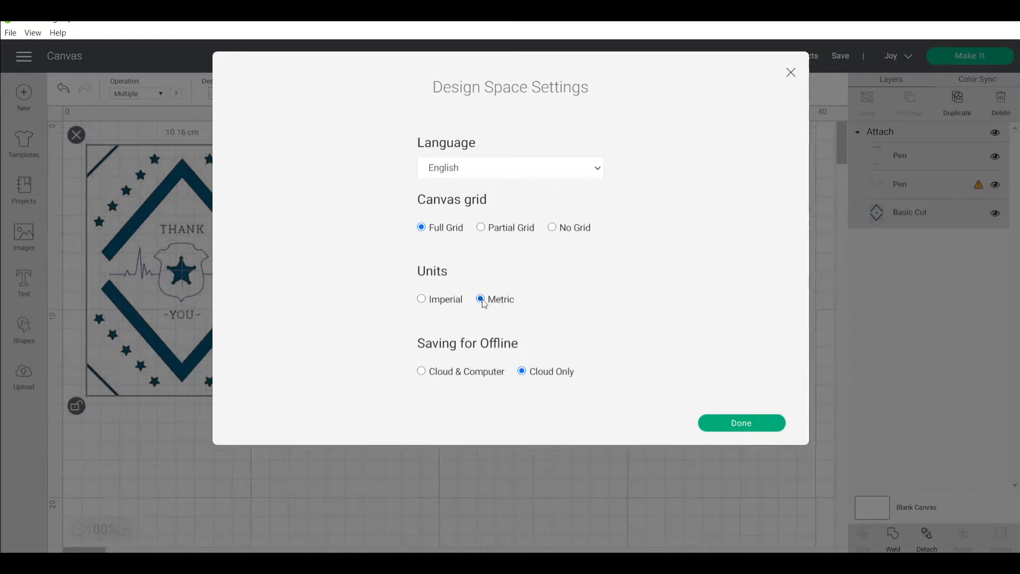
left_click(741, 423)
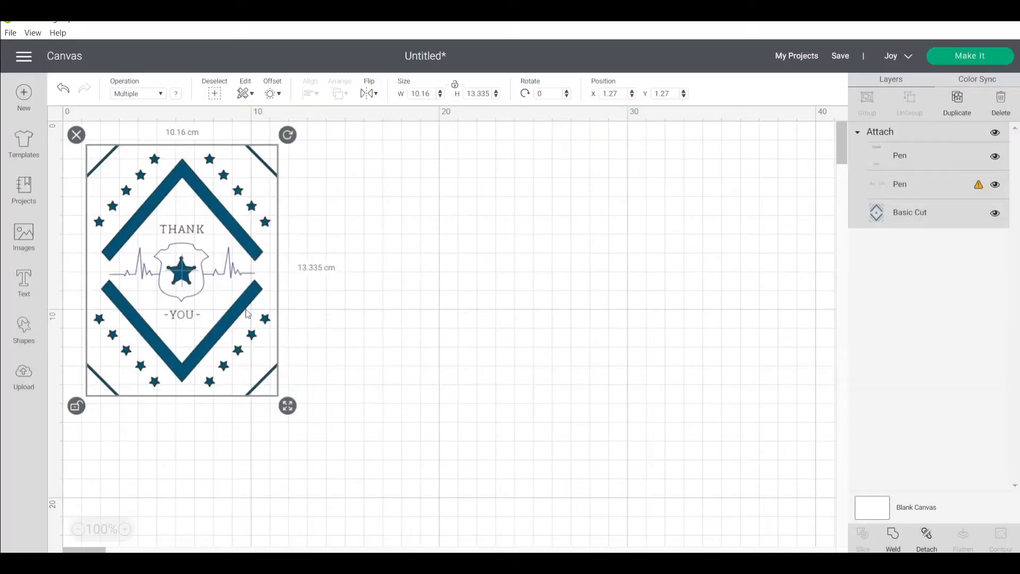
Resize the card design to 9.7 cm wide by 14.1 cm high and move it to the origin corner of the canvas grid.
left_click(432, 94)
type("9.7")
key("Return")
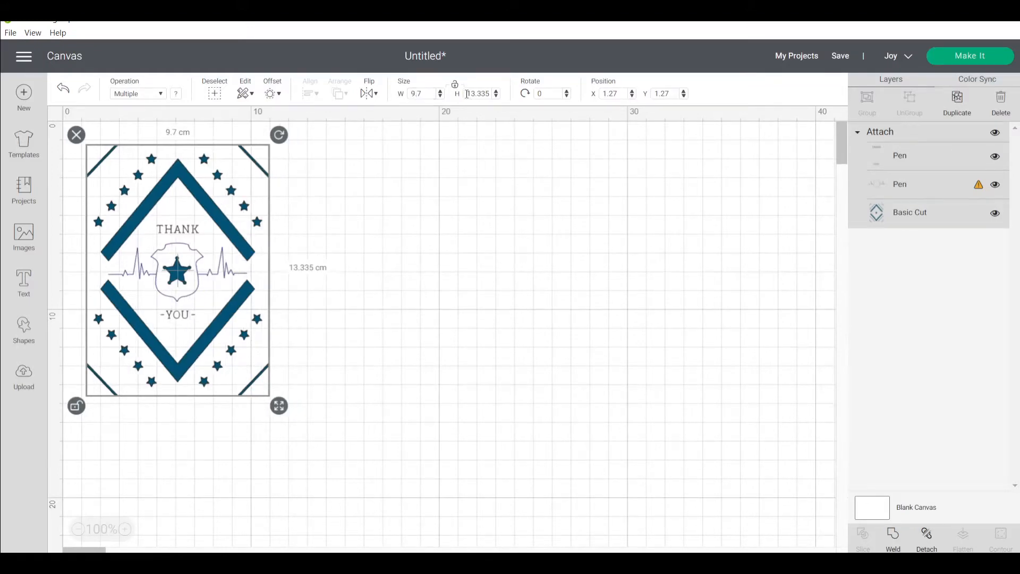
left_click(467, 94)
type("14.1")
key("Return")
left_click_drag(179, 318, 132, 263)
left_click(791, 216)
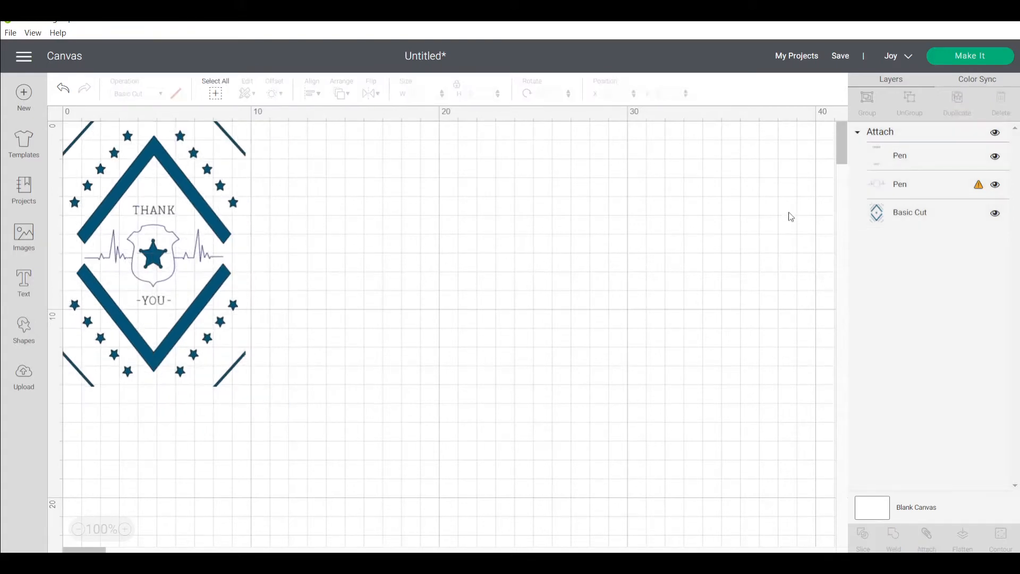
Identify the pen layer with the heartbeat line and badge outline by toggling its visibility, and delete it.
left_click(902, 186)
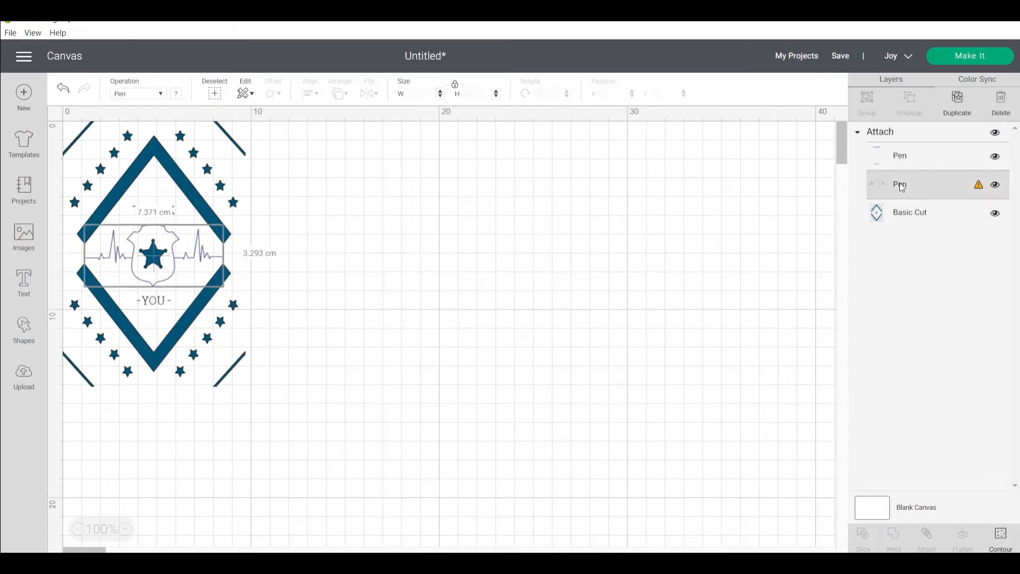
left_click(994, 185)
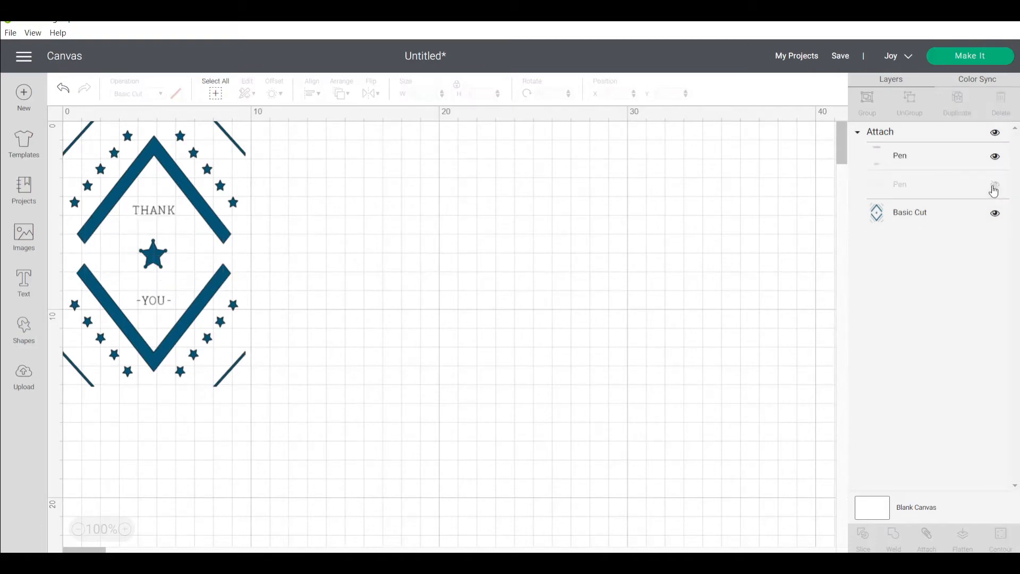
left_click(994, 187)
left_click(932, 188)
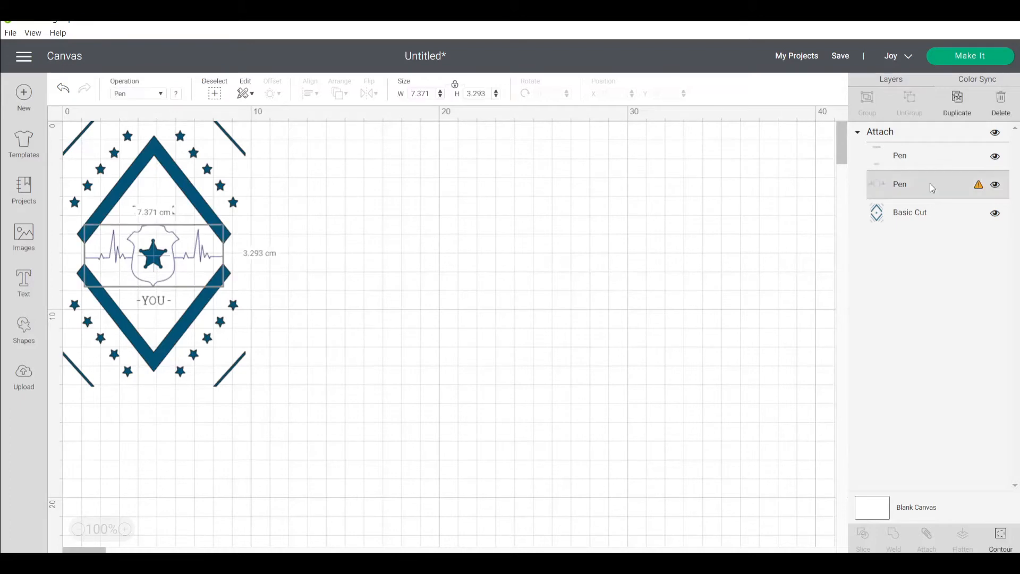
key("Delete")
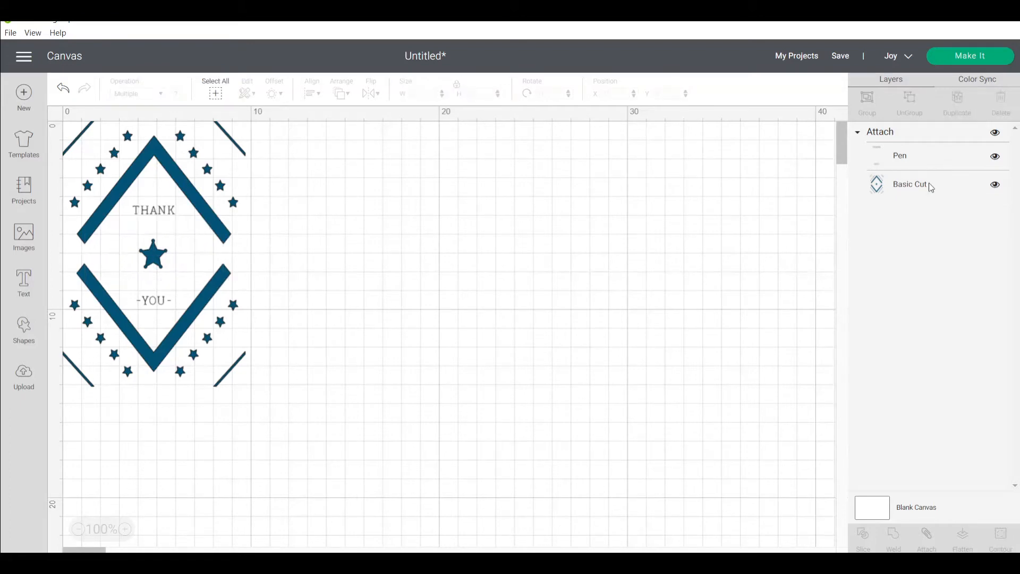
Identify the pen layer containing the THANK YOU lettering by toggling its visibility, and delete it.
left_click(944, 158)
left_click(994, 157)
left_click(995, 158)
left_click(933, 161)
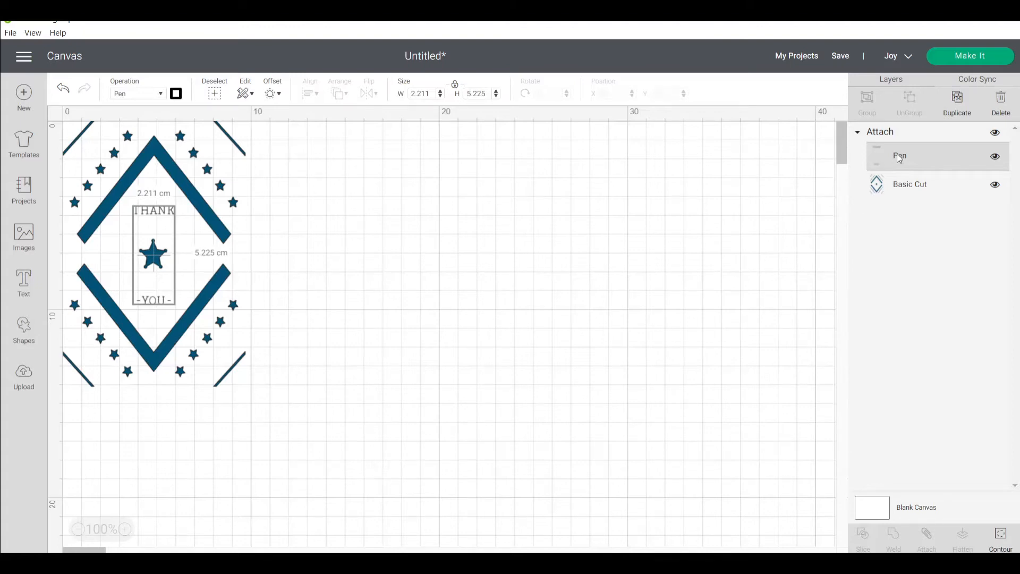
key("Delete")
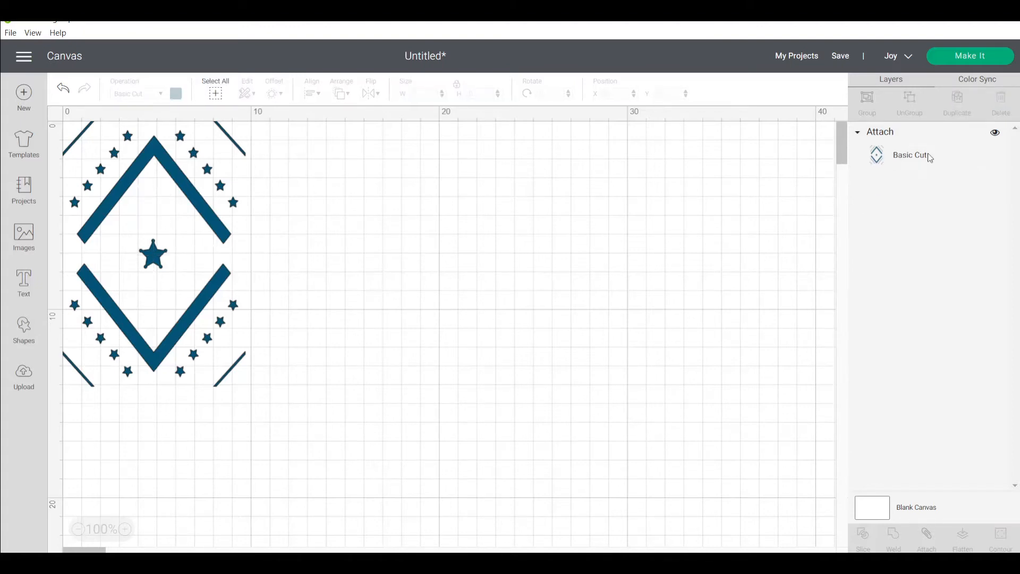
Add a circle shape, shrink it to about 4.4 cm across, and place it over the star at the card's centre.
left_click(930, 158)
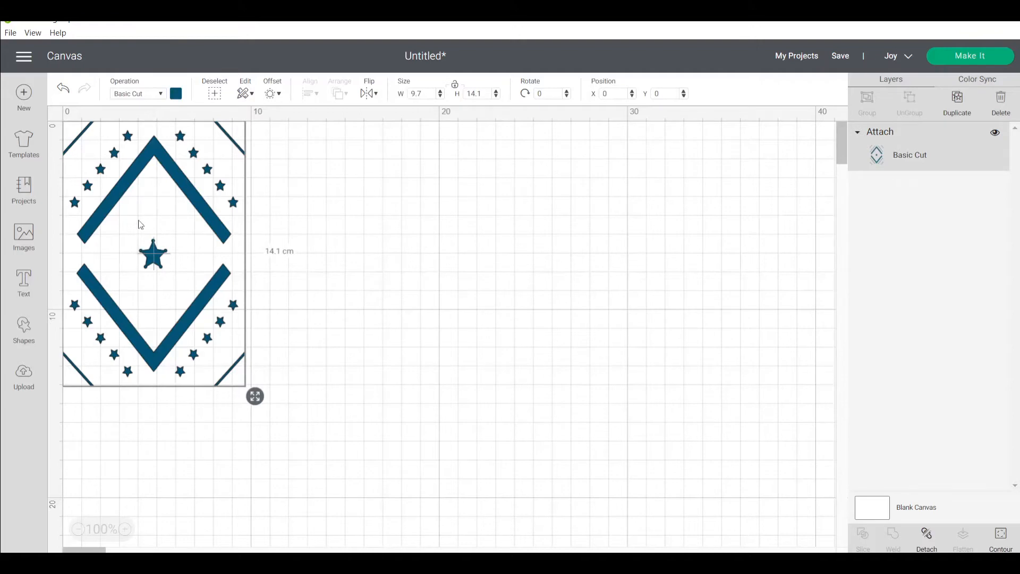
left_click(21, 329)
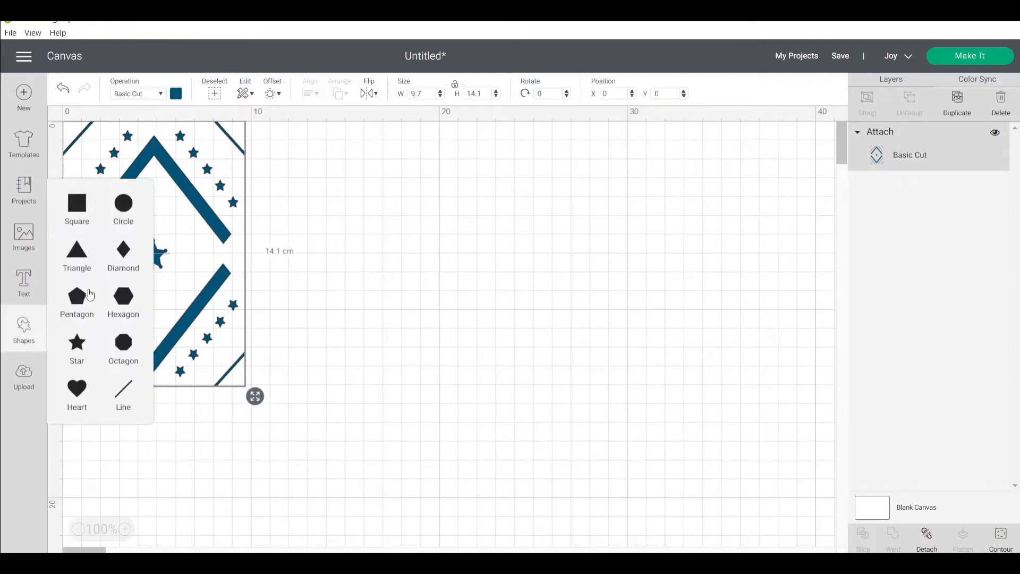
left_click(125, 215)
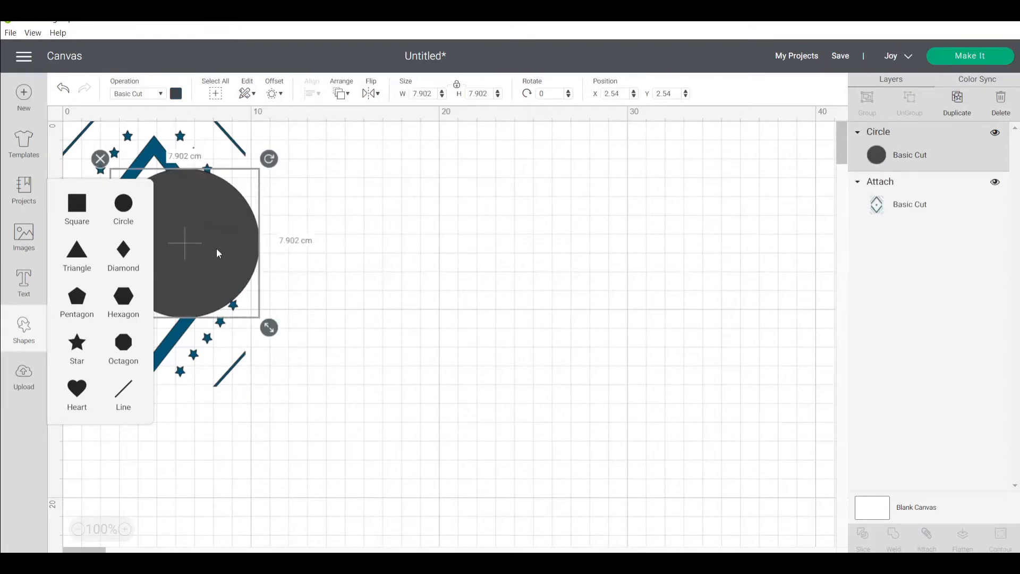
left_click_drag(216, 247, 237, 286)
left_click_drag(289, 365, 223, 299)
left_click_drag(178, 268, 158, 270)
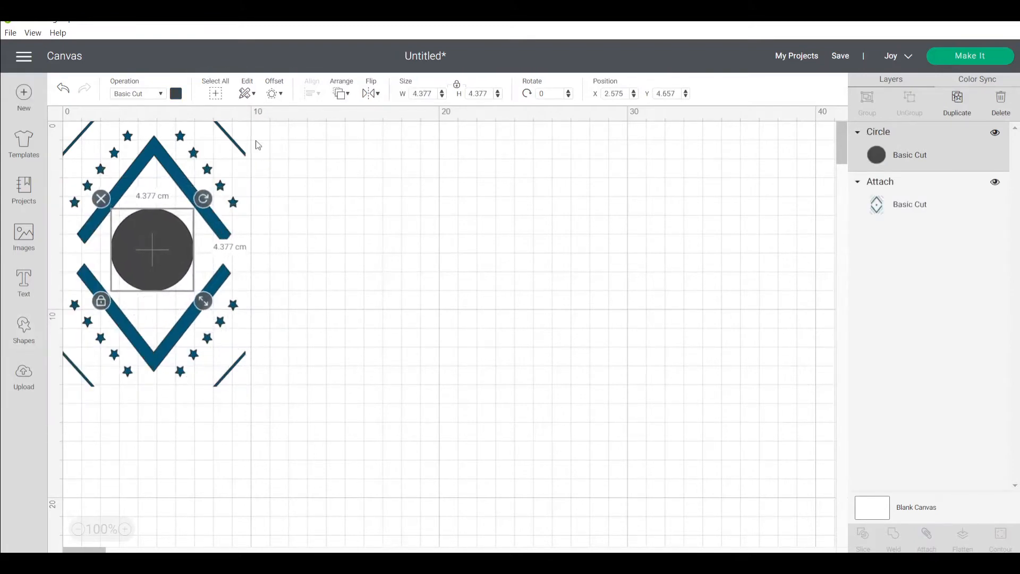
left_click(278, 248)
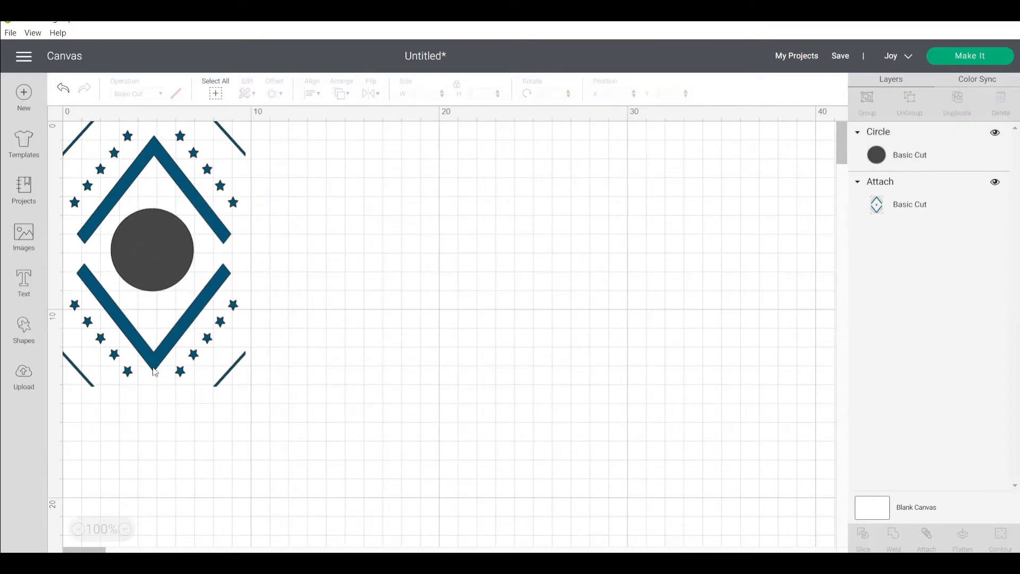
Slice the circle with the card design and delete the cut circle and both centre star pieces.
left_click_drag(166, 466, 108, 161)
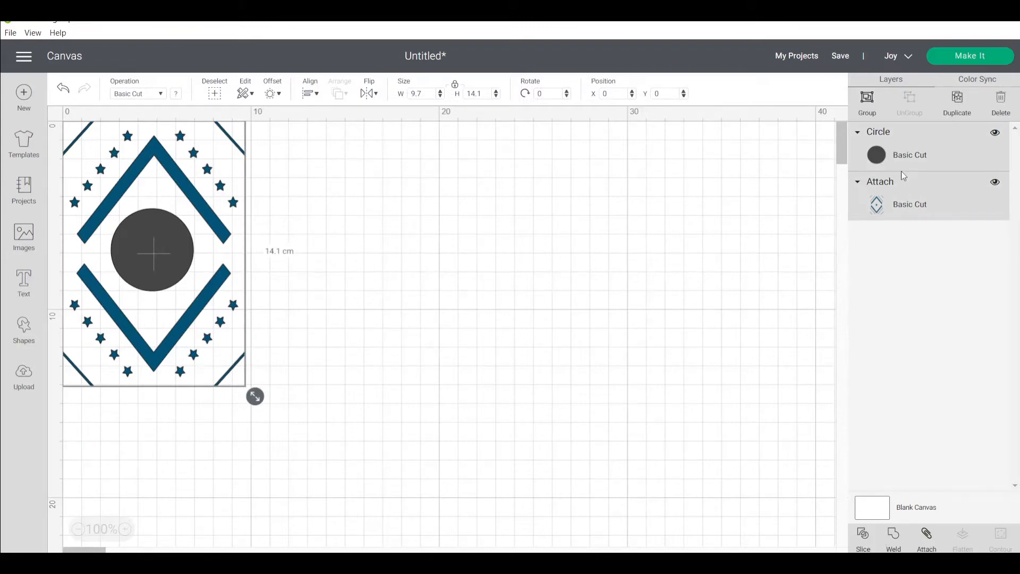
left_click(862, 543)
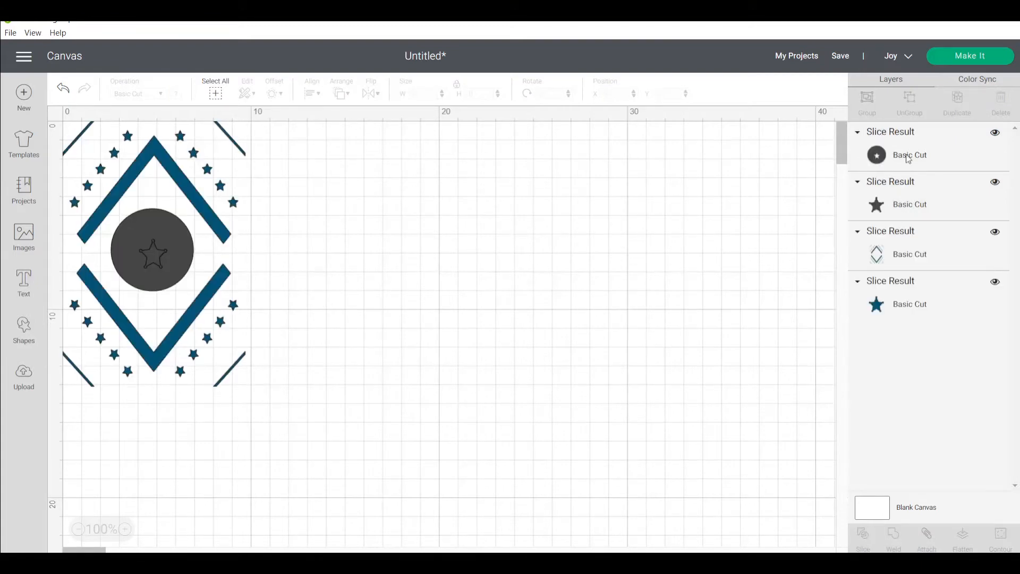
left_click(908, 157)
key("Delete")
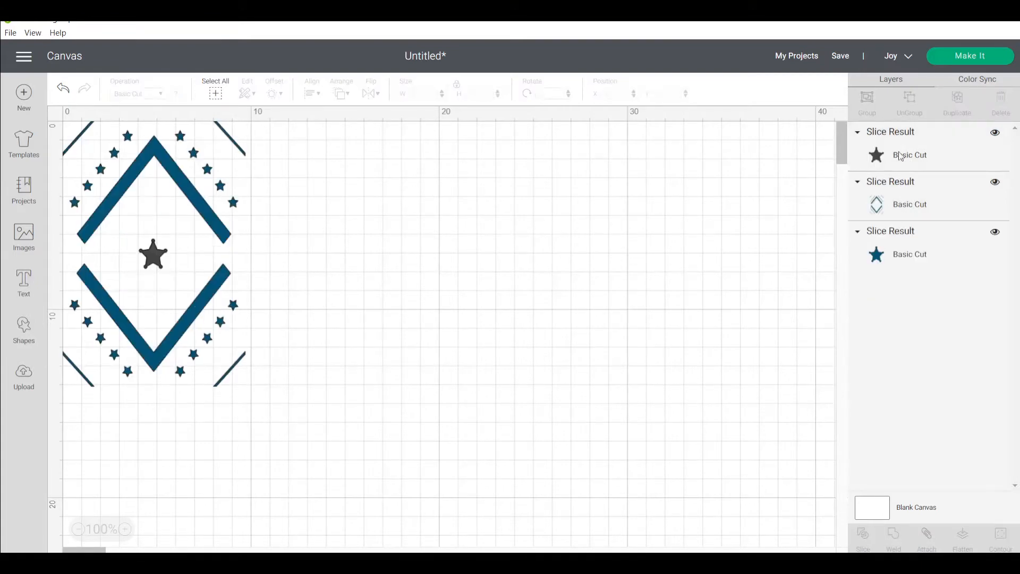
left_click(903, 155)
key("Delete")
left_click(892, 213)
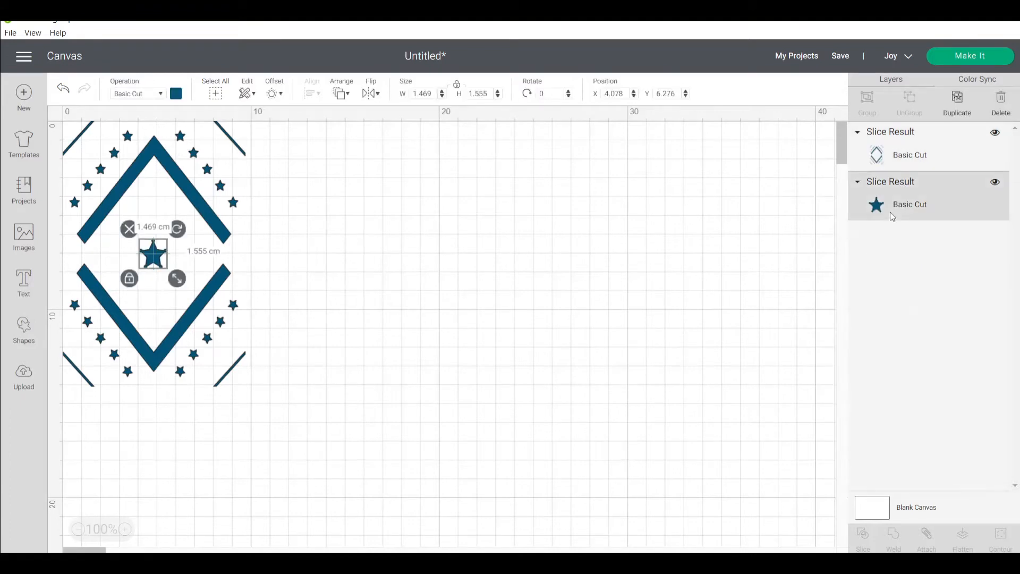
key("Delete")
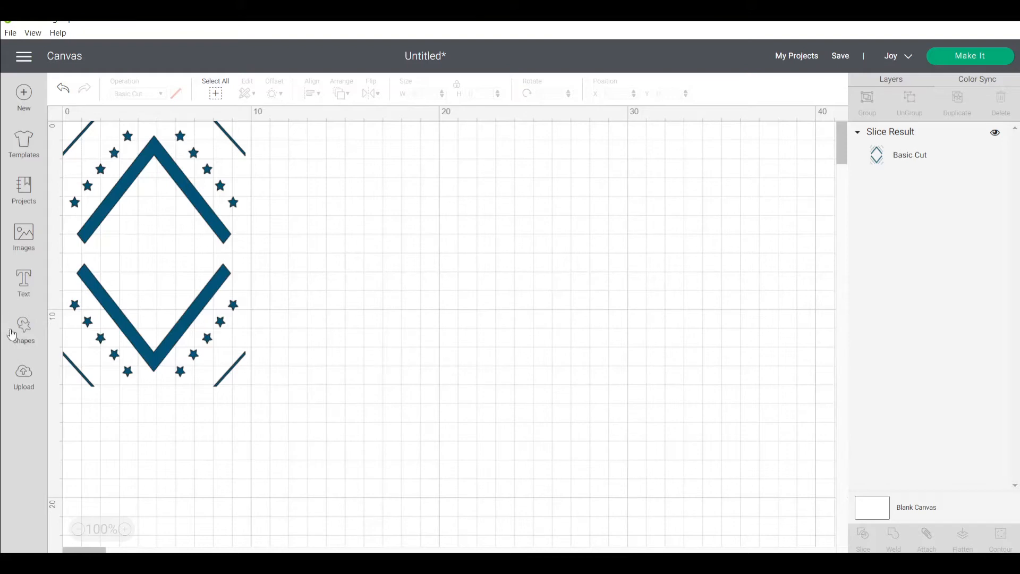
Search the free images in the image library for "flower" instead of "card".
left_click(29, 248)
type("card")
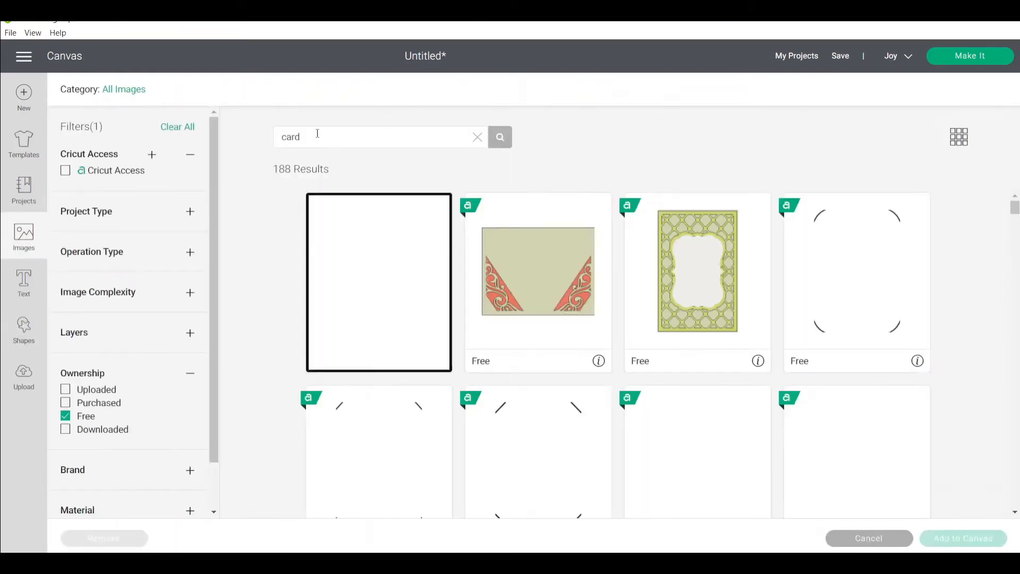
left_click_drag(317, 135, 188, 114)
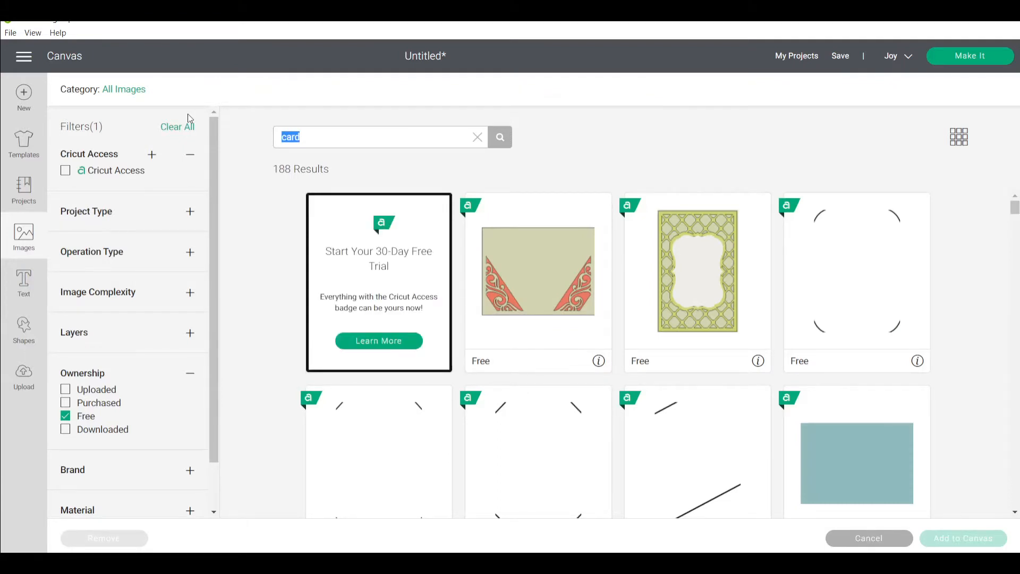
left_click(326, 137)
key("BackSpace")
key("BackSpace")
type("f")
key("Return")
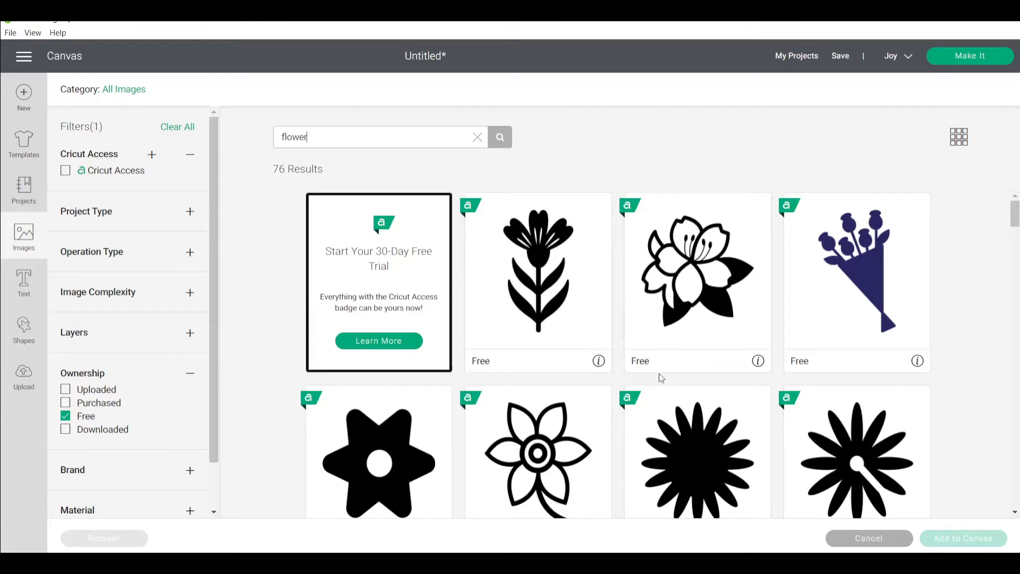
Browse the flower images and select the thin-line Flower Bouquet drawing.
scroll(661, 372, "down", 2)
scroll(671, 363, "down", 2)
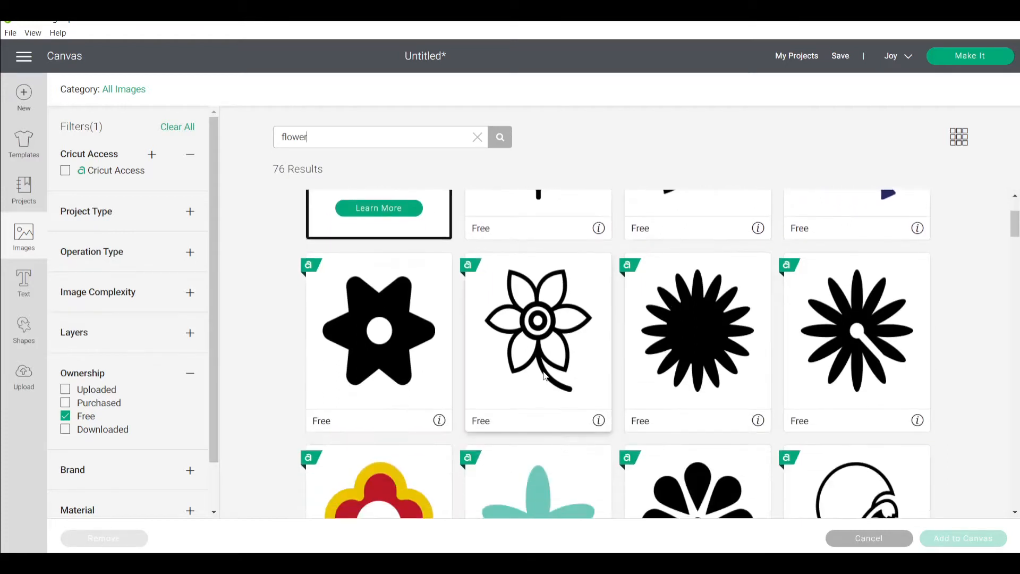
scroll(763, 383, "up", 4)
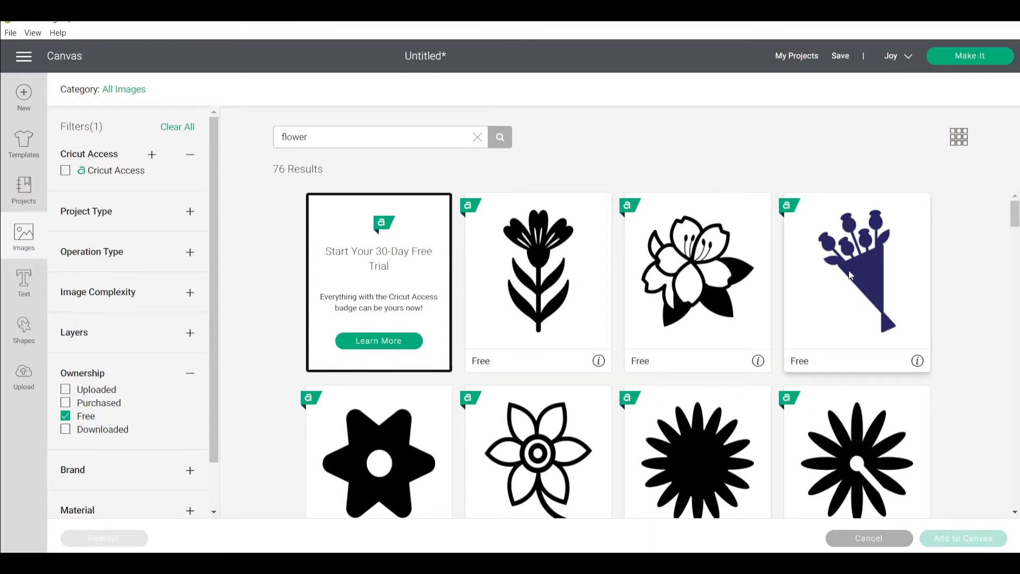
scroll(656, 361, "down", 10)
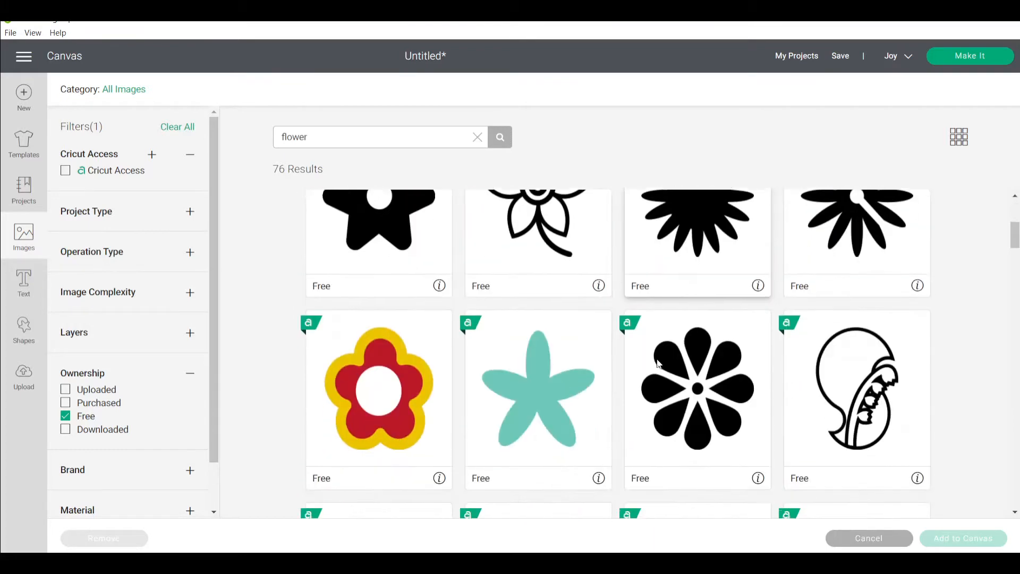
scroll(659, 364, "down", 15)
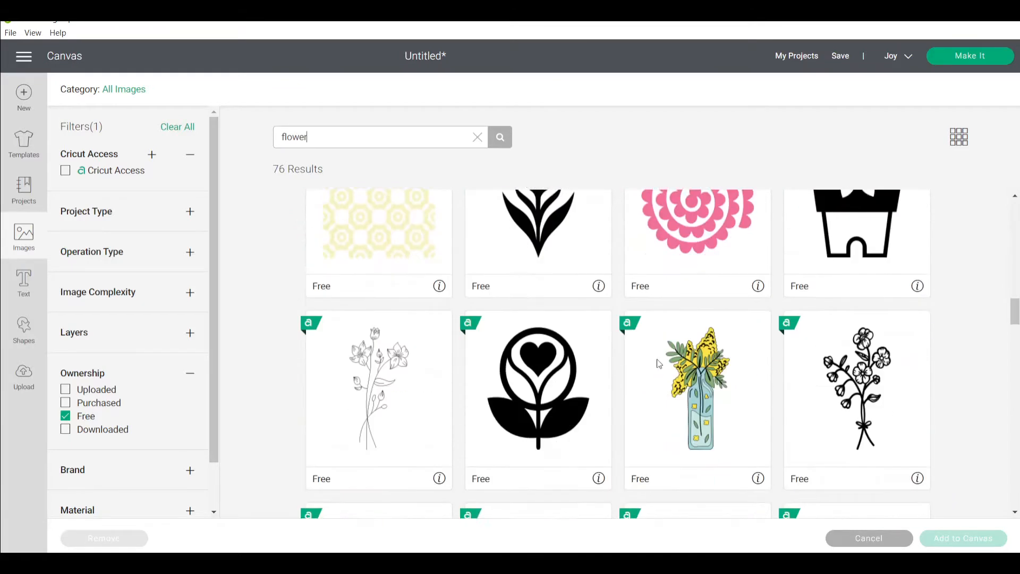
scroll(659, 364, "down", 3)
left_click(317, 291)
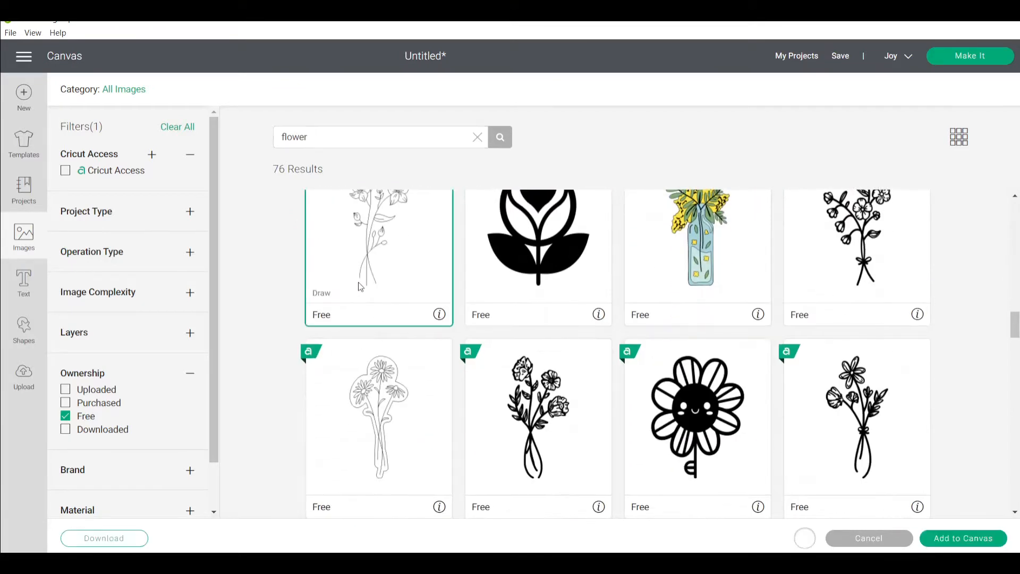
Also select the Bouquet of Flowers in Circle drawing, check its image details, and add both selected drawings to the canvas.
scroll(364, 412, "down", 1)
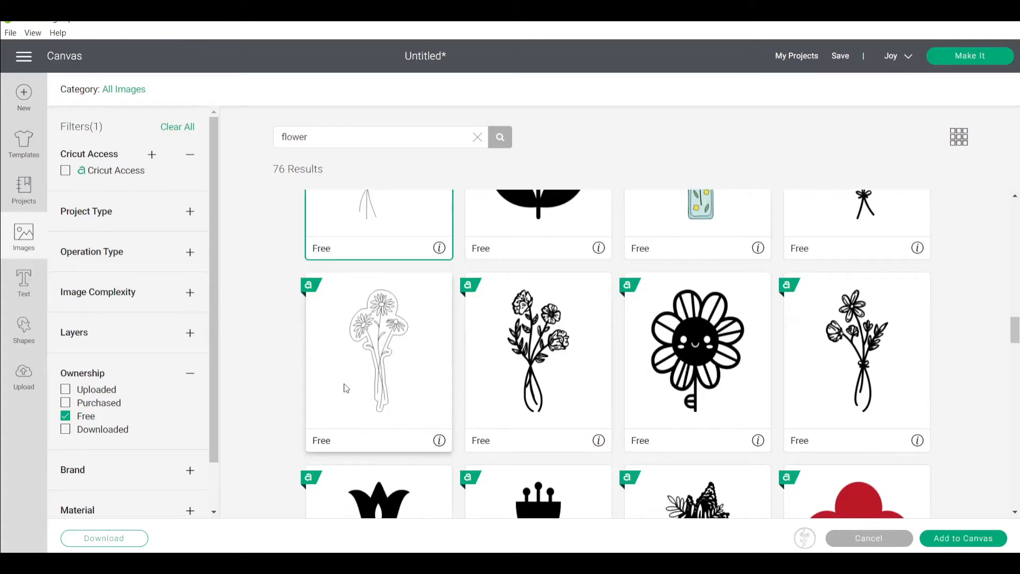
scroll(407, 417, "down", 2)
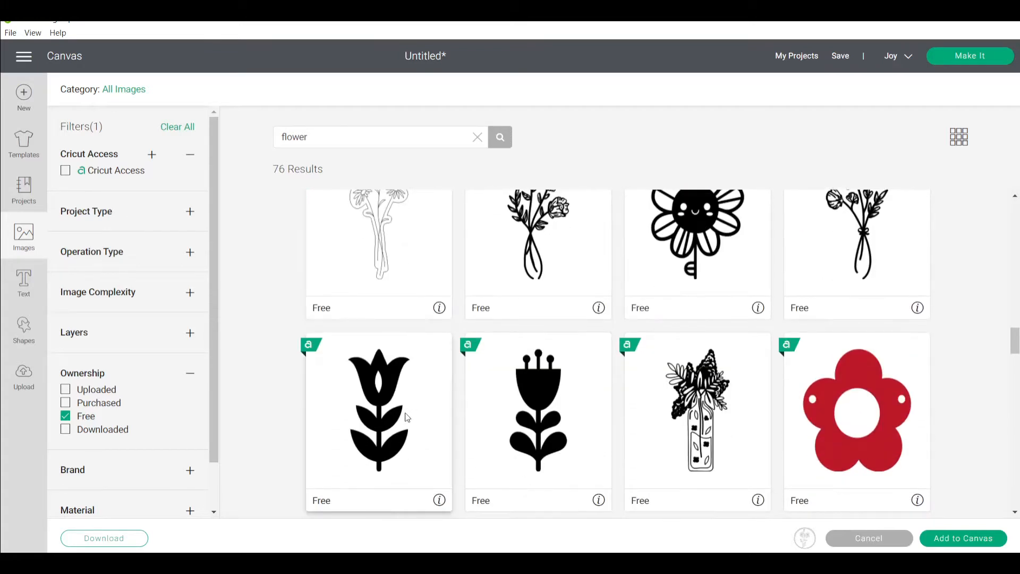
scroll(407, 418, "down", 1)
scroll(498, 395, "up", 2)
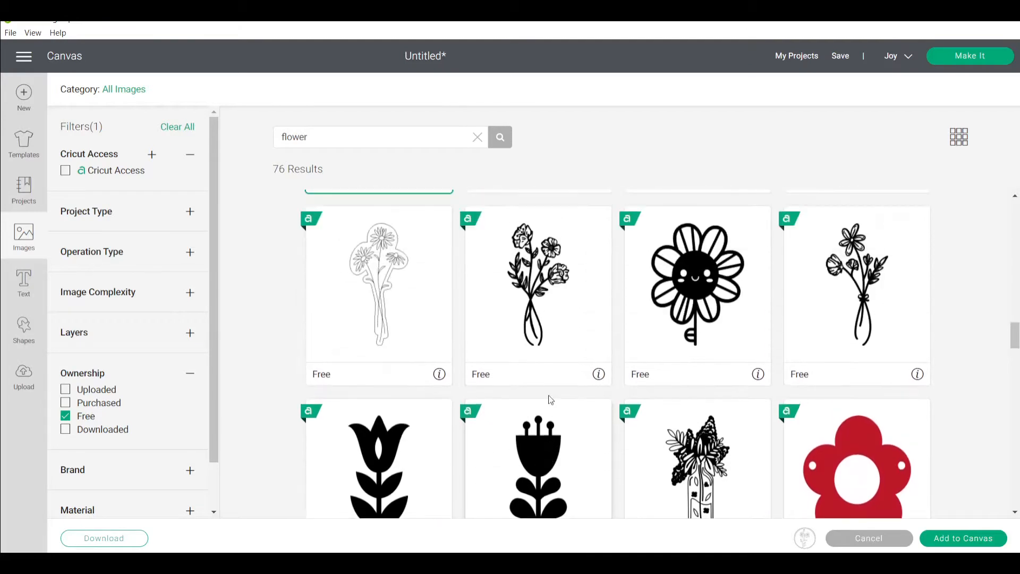
scroll(856, 413, "down", 10)
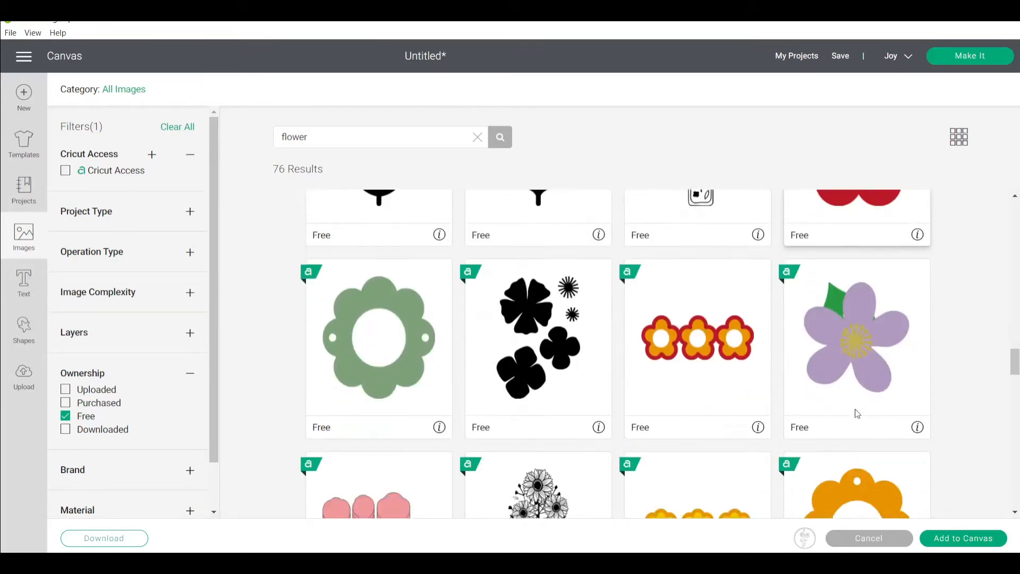
scroll(856, 413, "up", 3)
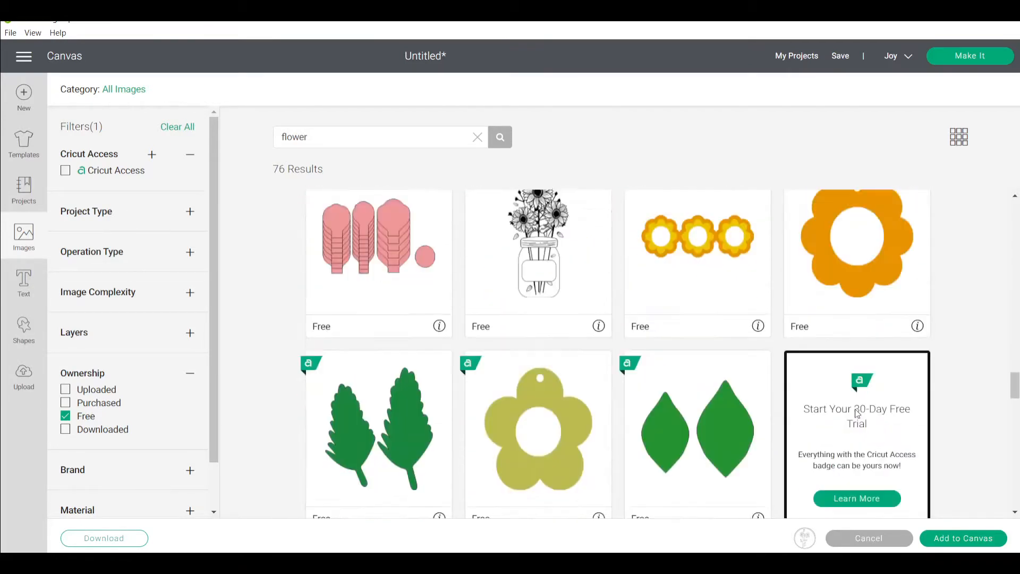
scroll(565, 342, "down", 6)
left_click(565, 342)
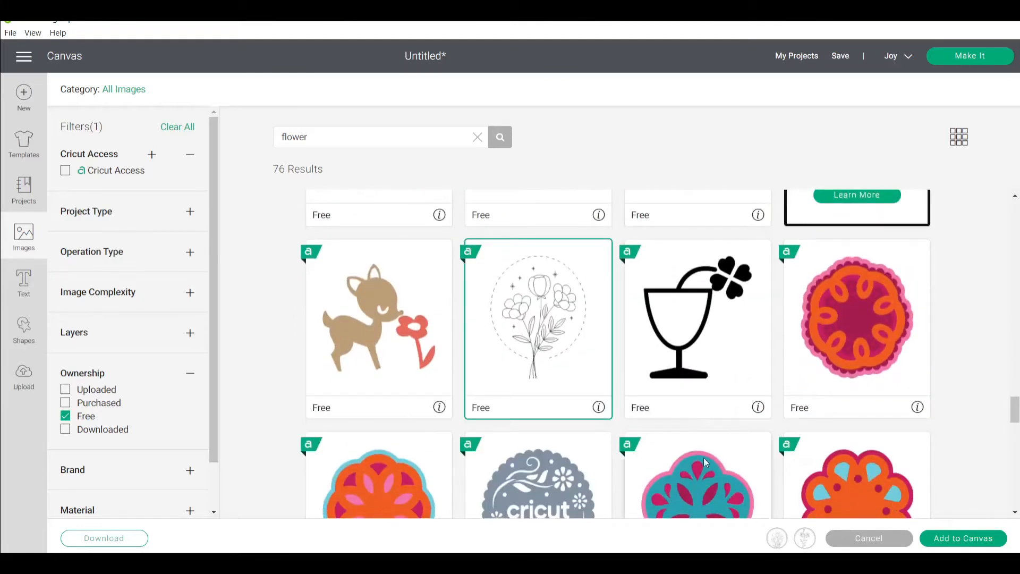
left_click(597, 409)
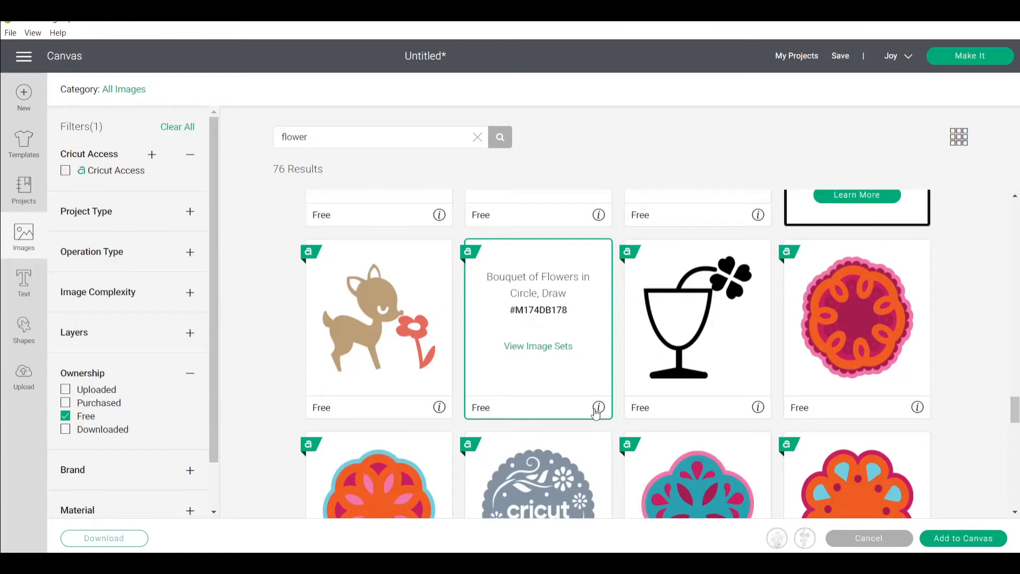
left_click(598, 407)
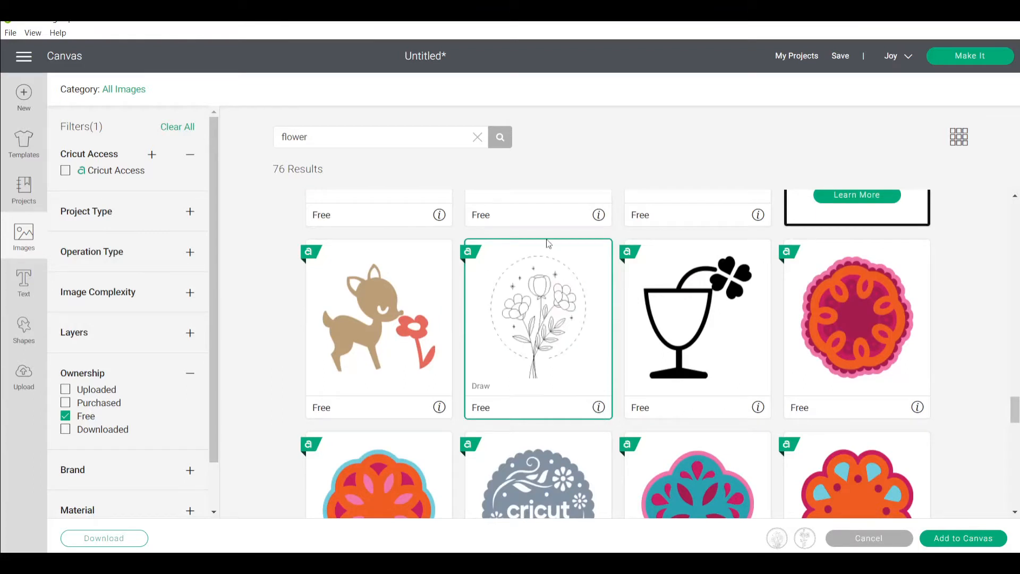
left_click(979, 542)
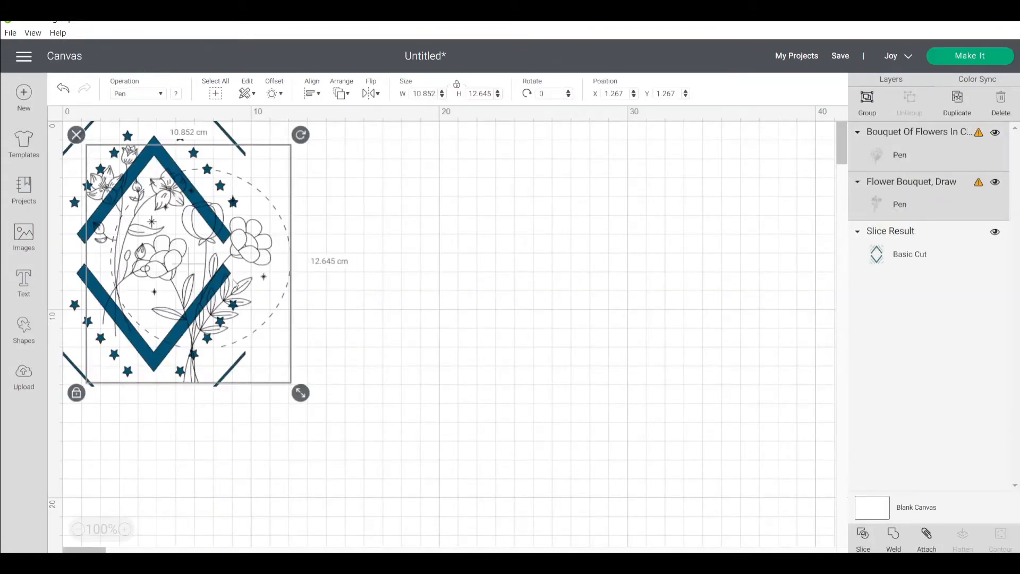
Move the two flower drawings off the card, separate them, and delete the Flower Bouquet drawing without the circle.
left_click_drag(249, 271, 460, 283)
left_click(588, 297)
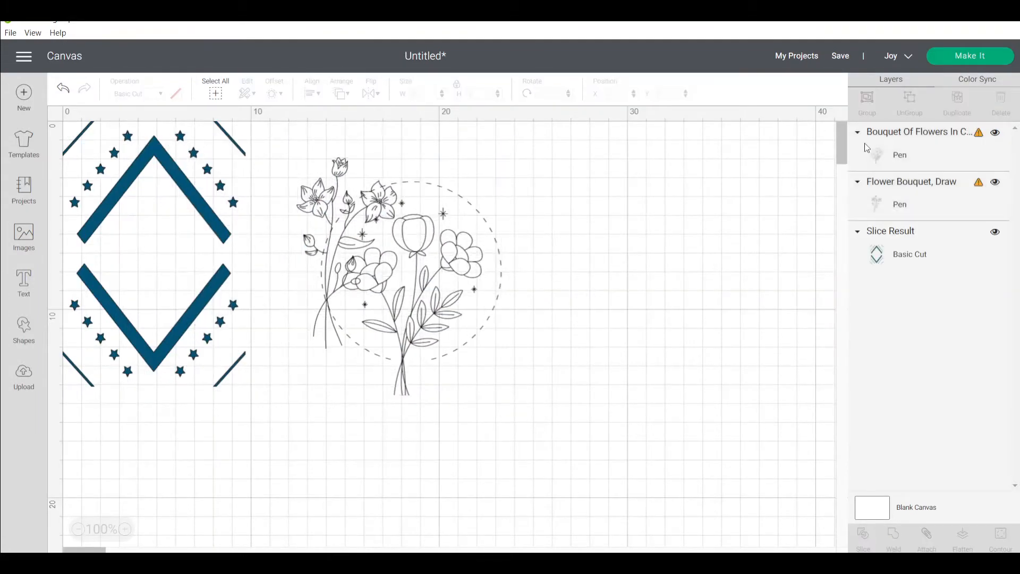
left_click(934, 157)
left_click(900, 212)
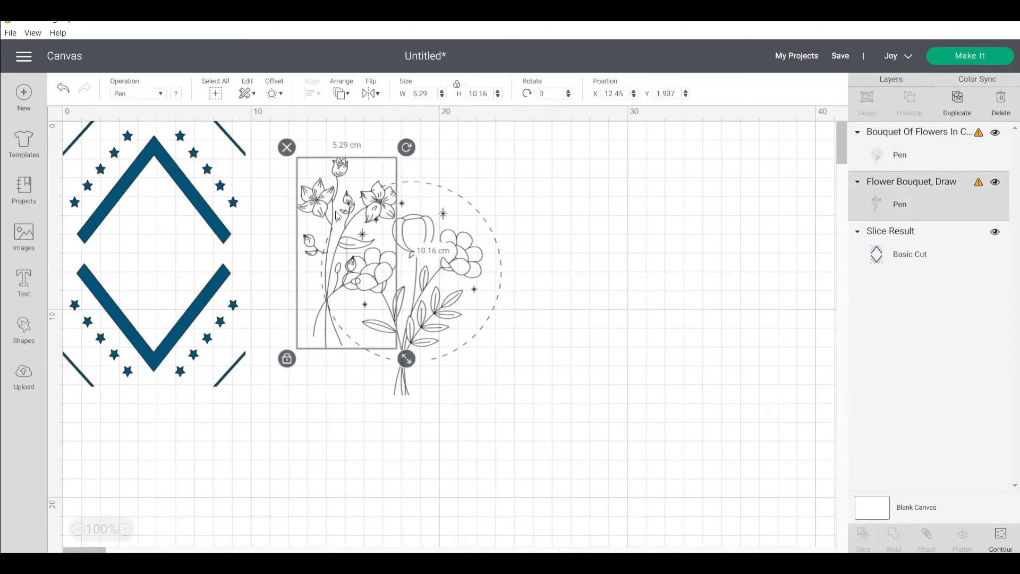
mouse_move(367, 219)
left_mouse_down()
mouse_move(429, 260)
mouse_move(325, 203)
mouse_move(289, 212)
mouse_move(485, 230)
left_mouse_up()
left_click(344, 230)
key("Delete")
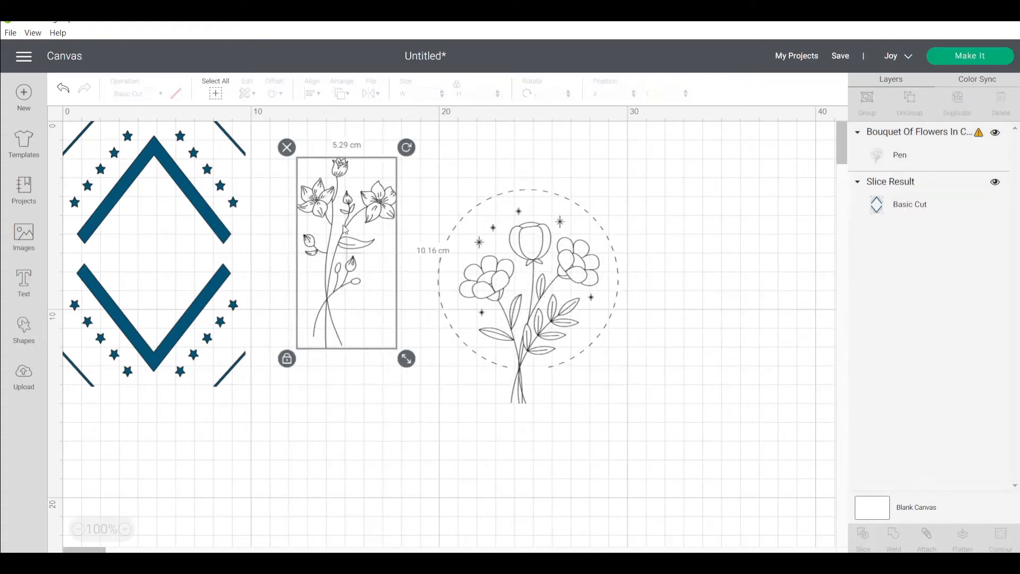
Shrink the circled bouquet drawing to about 5.3 cm wide by 6.3 cm high and place it in the card's central diamond.
left_click(461, 299)
left_click_drag(627, 422, 540, 322)
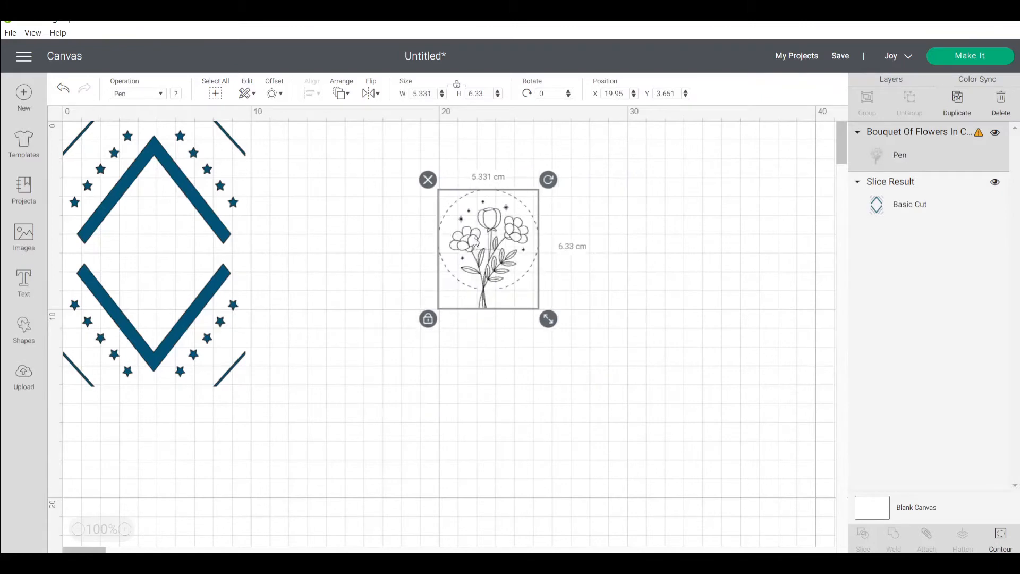
left_click_drag(502, 268, 179, 273)
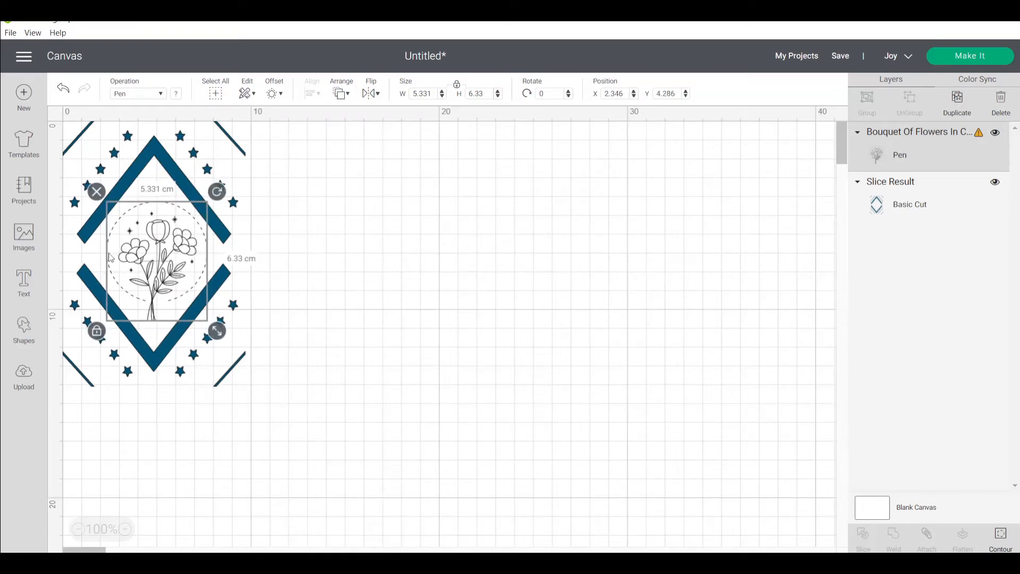
left_click(322, 270)
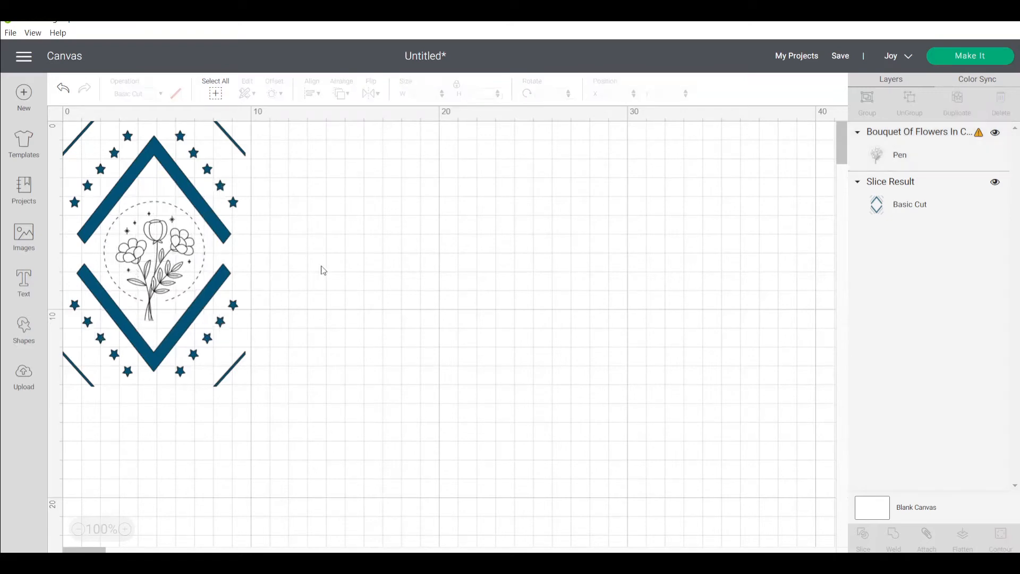
Nudge the circled bouquet drawing slightly sideways to x 2.17 cm so it sits centred in the card's diamond.
left_click(179, 268)
left_click(322, 265)
left_click(136, 272)
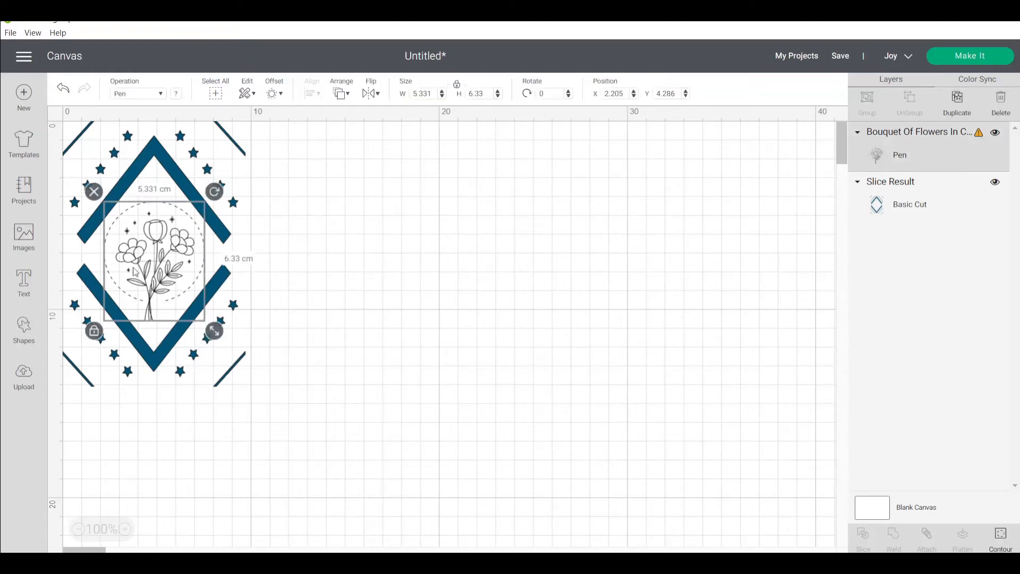
left_click(365, 269)
left_click(182, 263)
left_click(229, 248)
left_click_drag(170, 247, 171, 246)
left_click(330, 255)
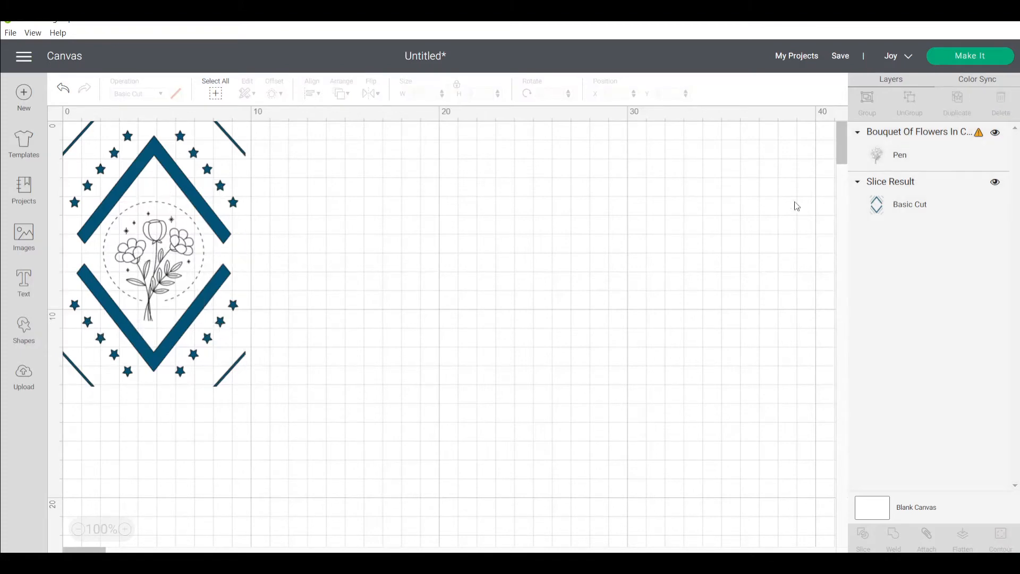
Check the bouquet layer's compatibility warning and set its pen to Fine Point (0.4mm) in Black.
left_click(917, 153)
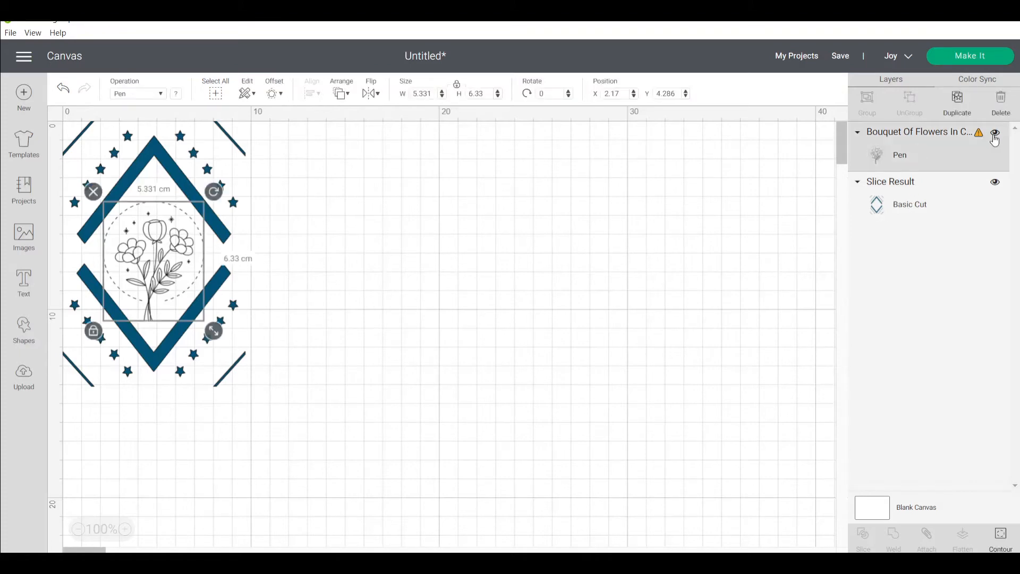
mouse_move(979, 137)
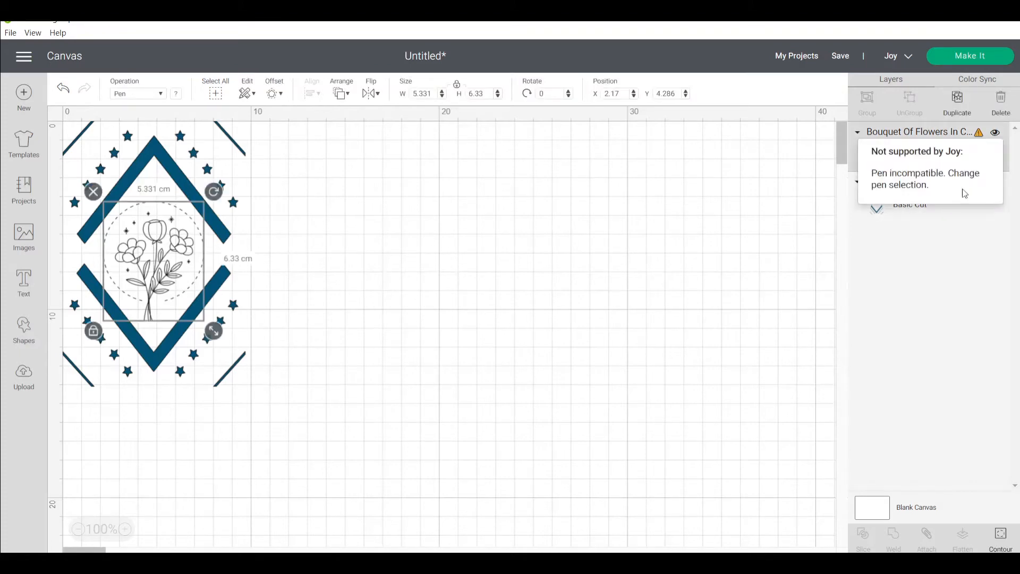
left_click(177, 97)
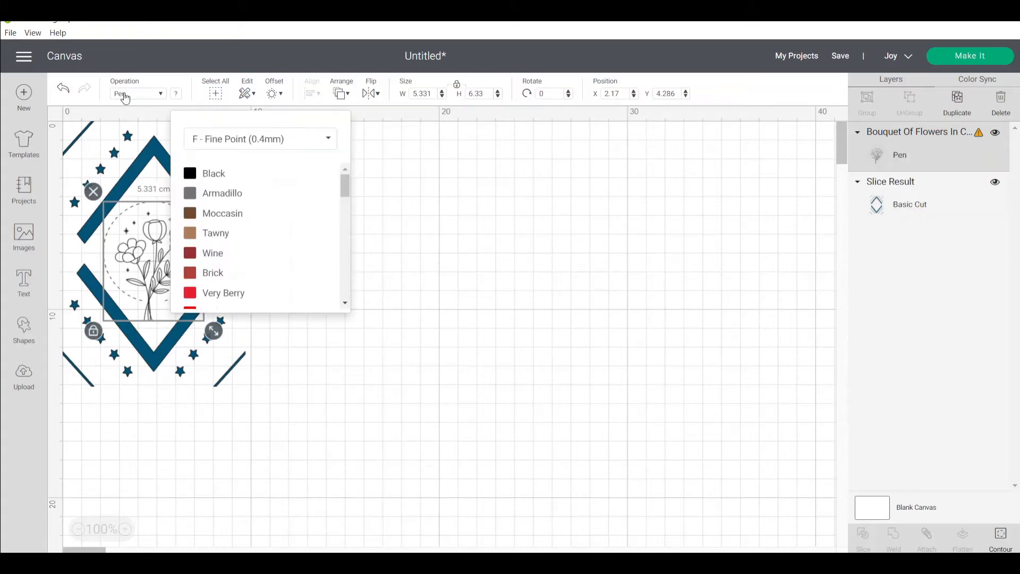
left_click(213, 175)
left_click(387, 207)
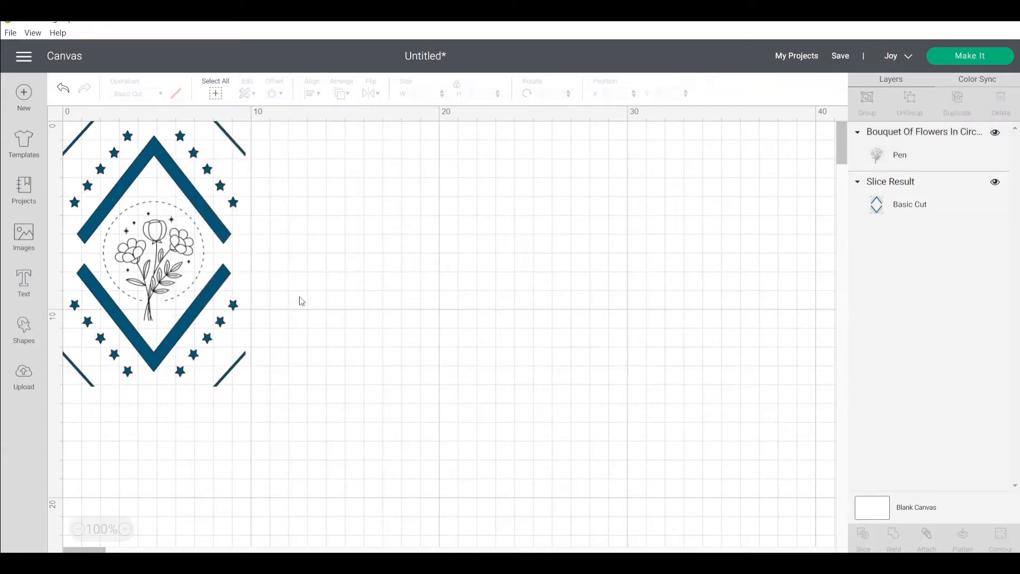
Recolour the card's cut design light purple and move the bouquet drawing up slightly to y 4.145 cm.
left_click(164, 279)
left_click(312, 250)
left_click(238, 247)
left_click(175, 94)
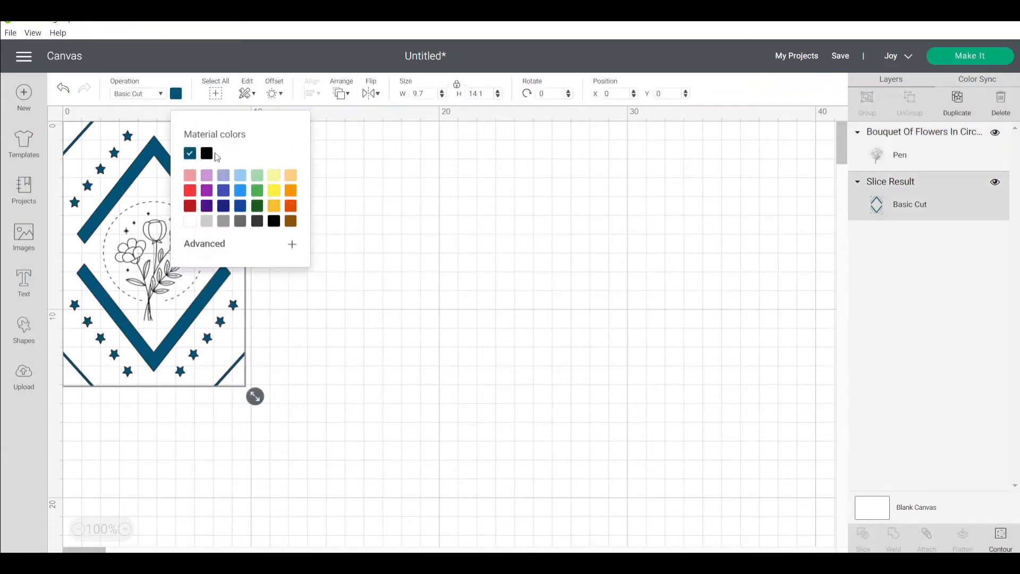
left_click(206, 176)
left_click(383, 268)
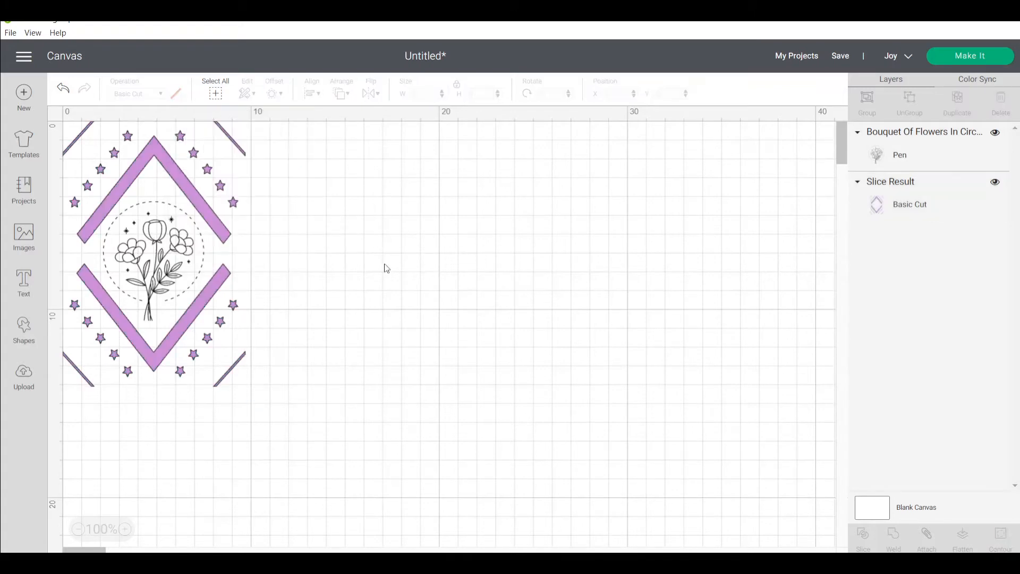
left_click(166, 282)
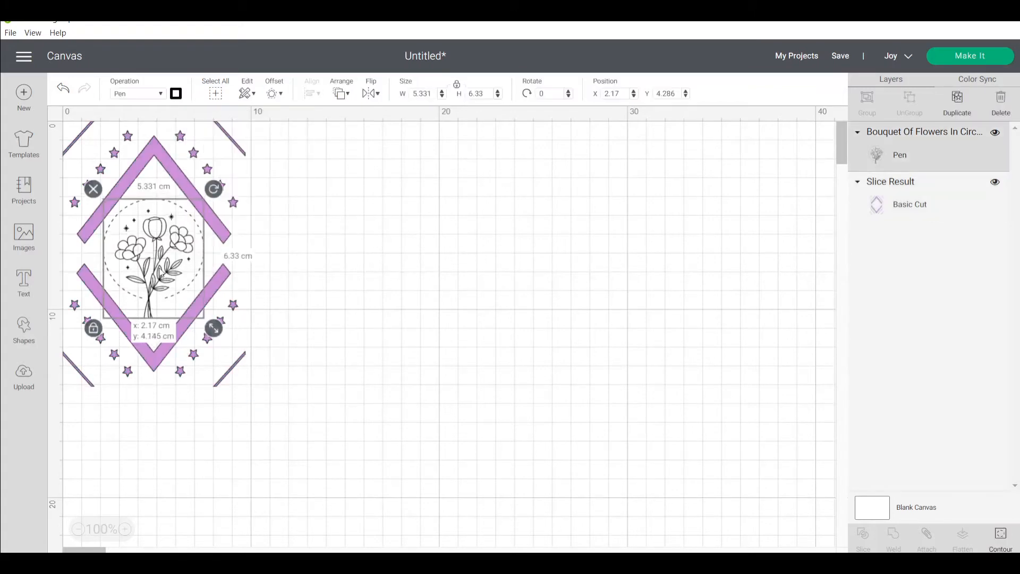
left_click(354, 281)
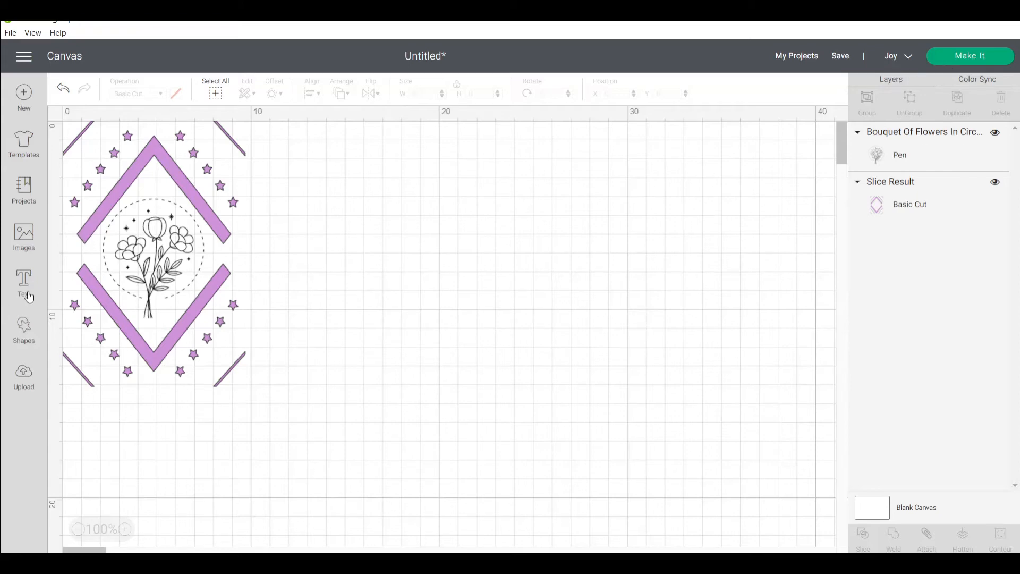
Attach the bouquet pen drawing to the card's cut design.
left_click(899, 157)
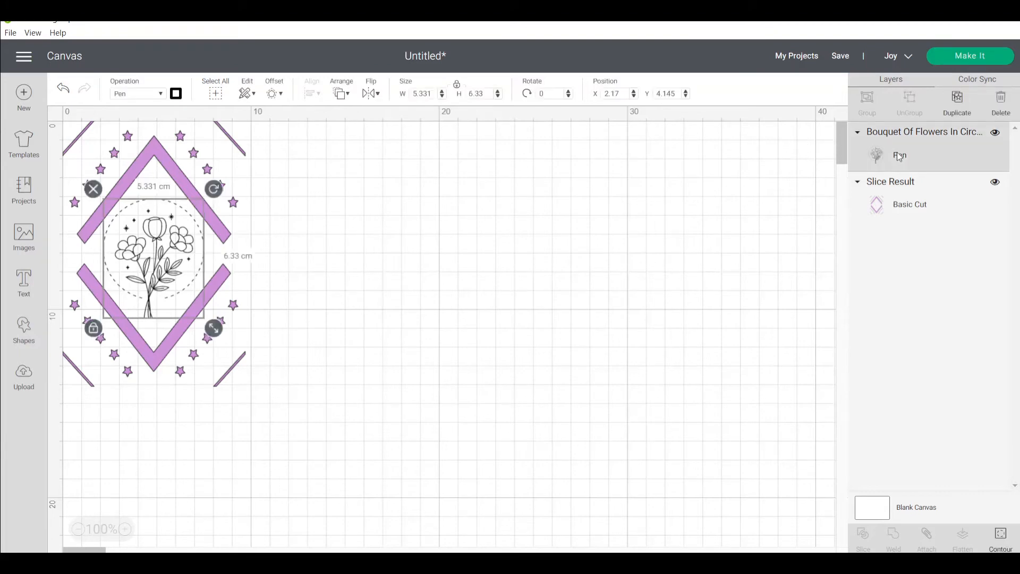
left_click(900, 208)
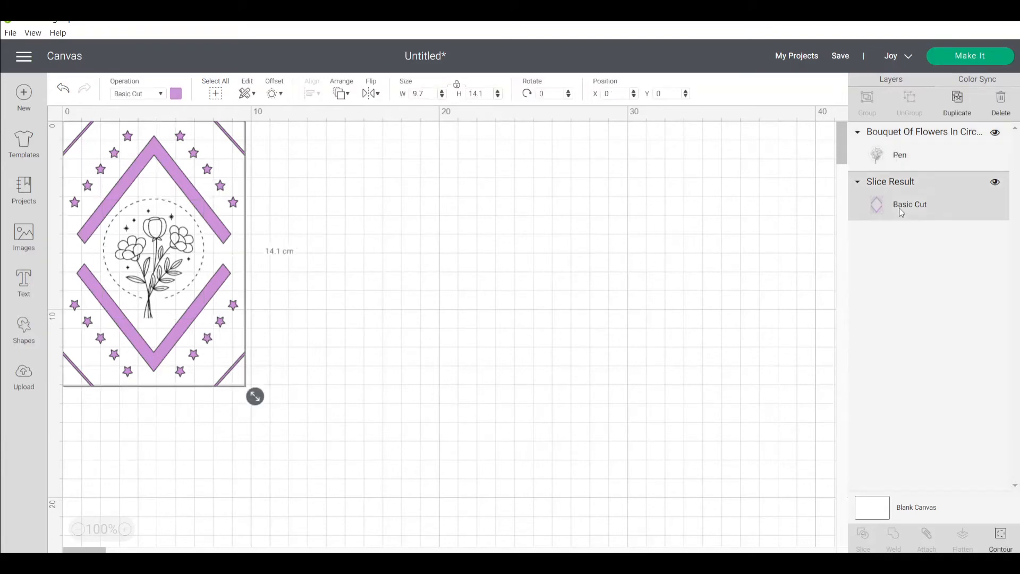
left_click(350, 390)
left_click_drag(194, 474, 68, 41)
left_click_drag(127, 102, 128, 105)
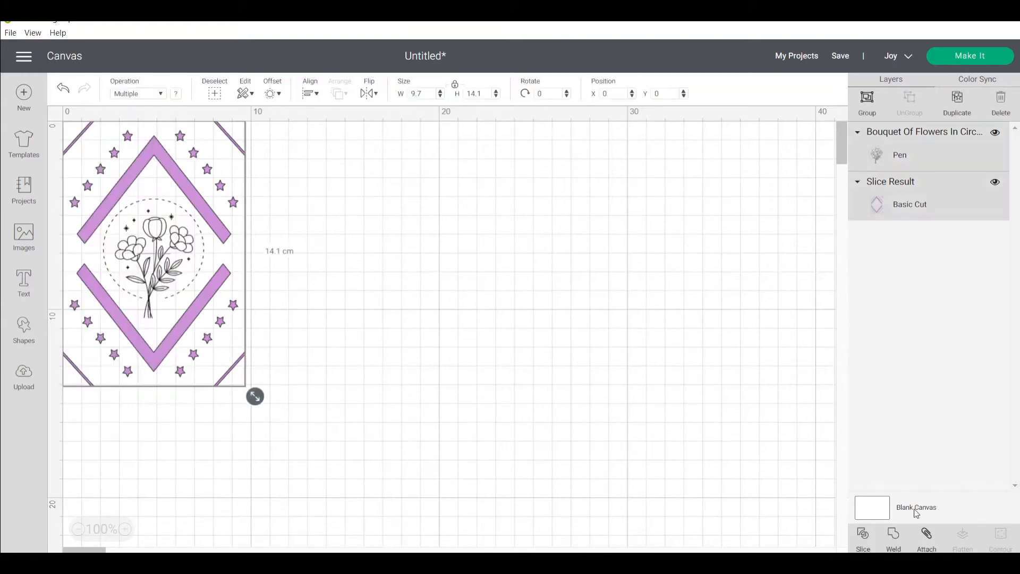
left_click(372, 398)
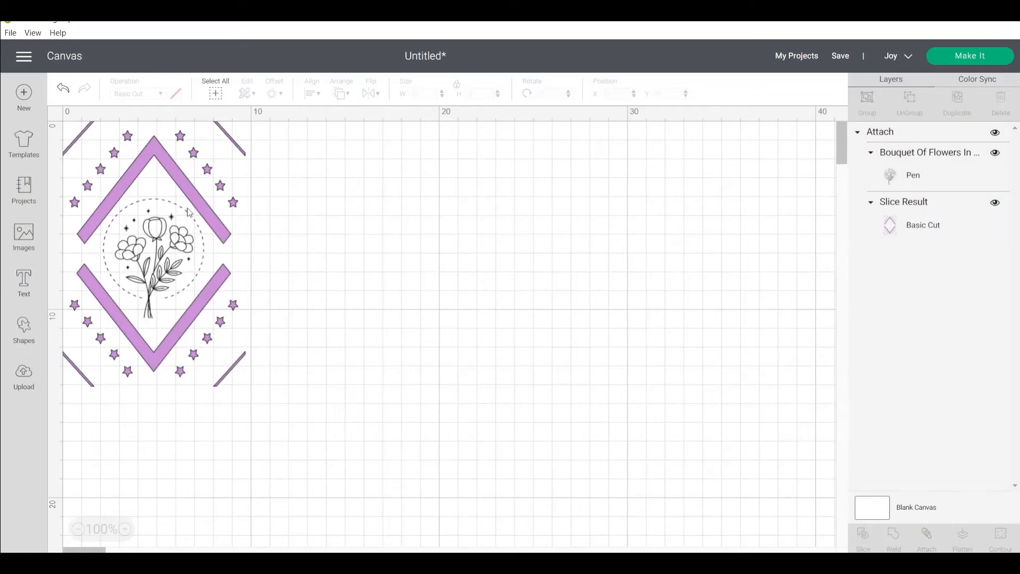
Add a square shape and move it to the empty canvas area beside the card.
left_click(25, 328)
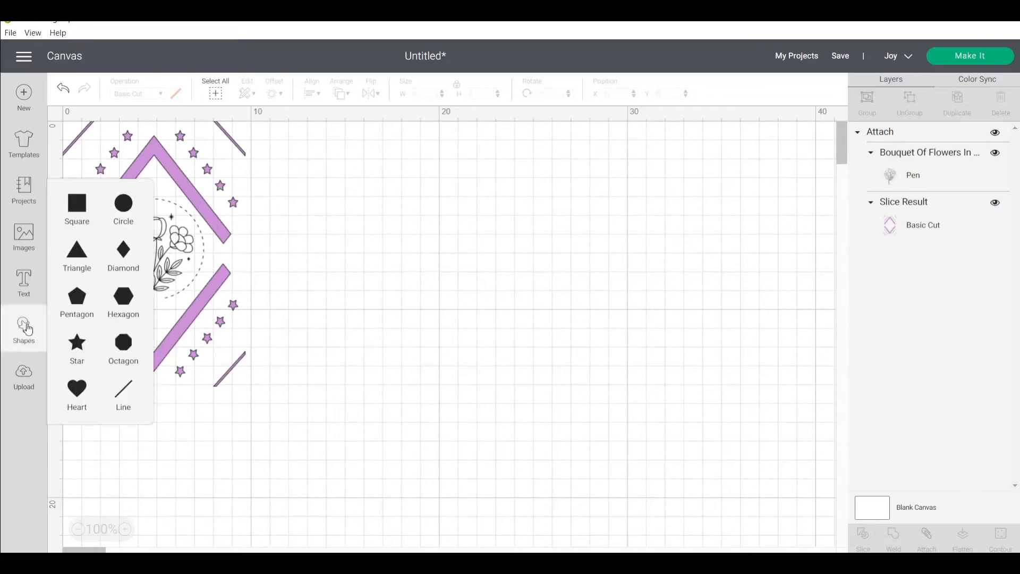
left_click(77, 204)
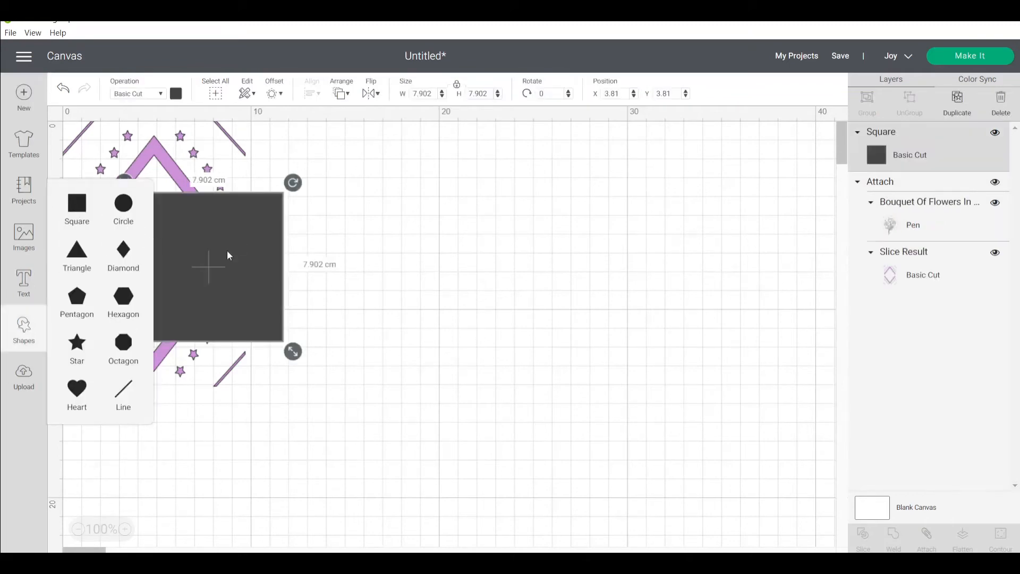
left_click_drag(249, 262, 408, 222)
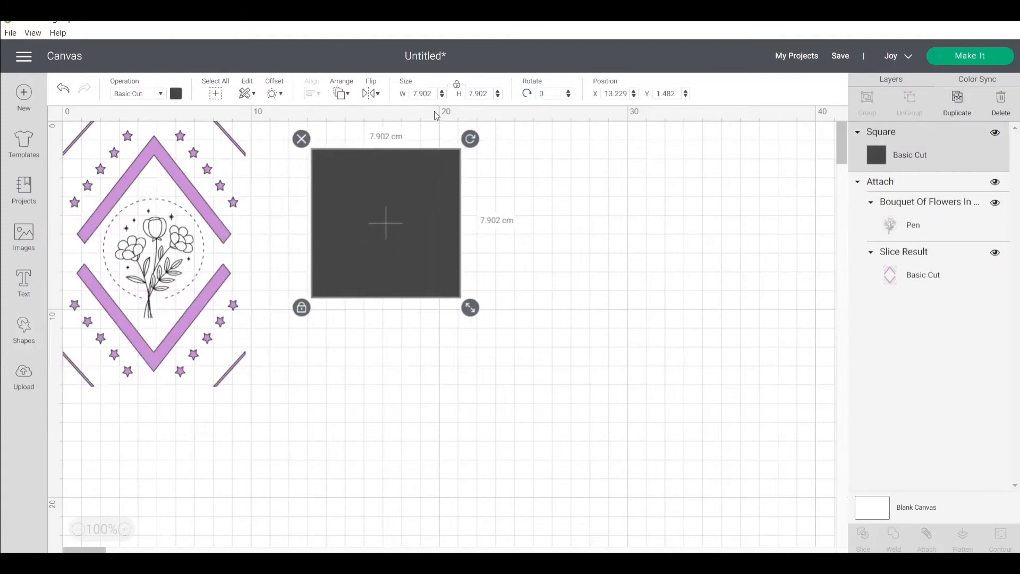
Unlock the square's proportions and set its size to 9.7 cm wide by 14.1 cm high.
left_click(458, 89)
left_click(422, 94)
type("9.7")
key("Return")
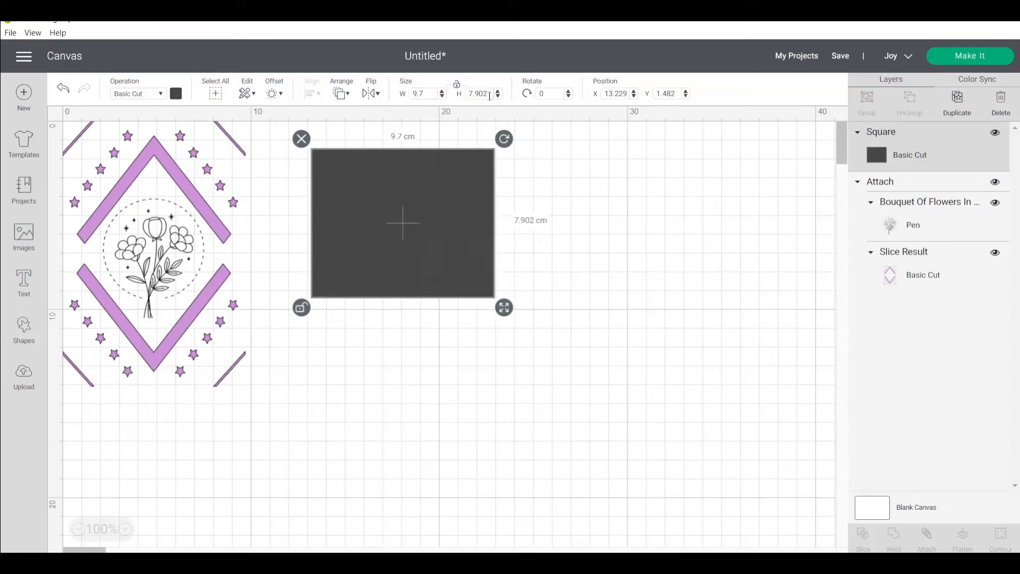
left_click(490, 95)
type("14.1")
key("Return")
left_click(192, 237)
left_click(392, 239)
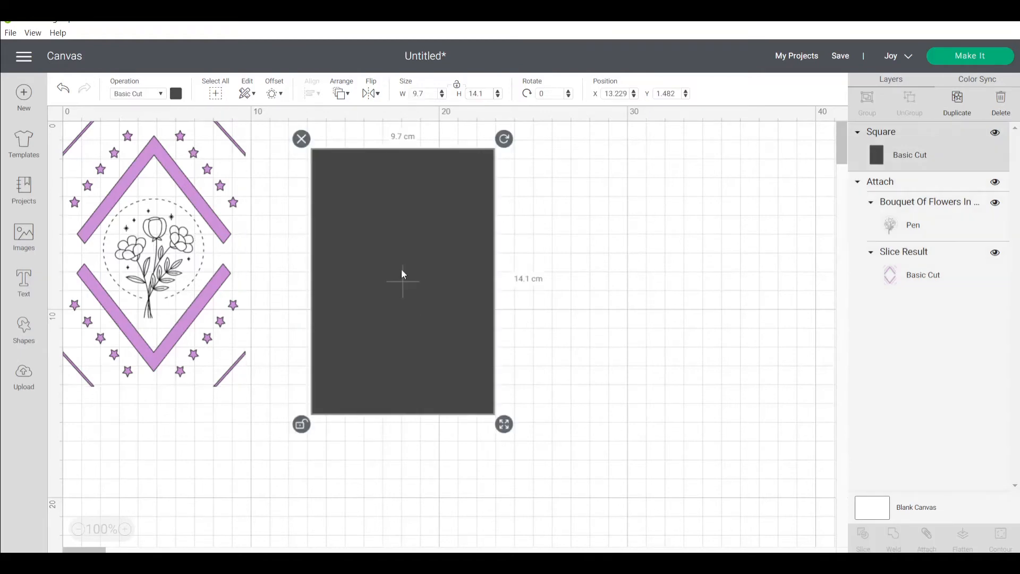
Align the rectangle with the canvas's upper edge beside the card and colour it the card's light purple.
left_click_drag(401, 269, 372, 242)
left_click(176, 94)
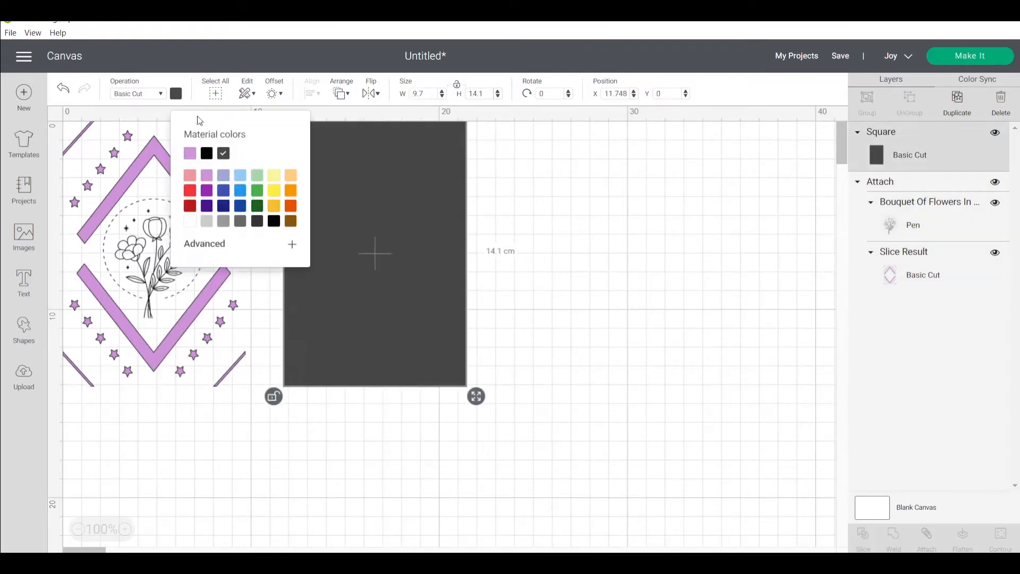
left_click(190, 154)
left_click(469, 225)
left_click(430, 283)
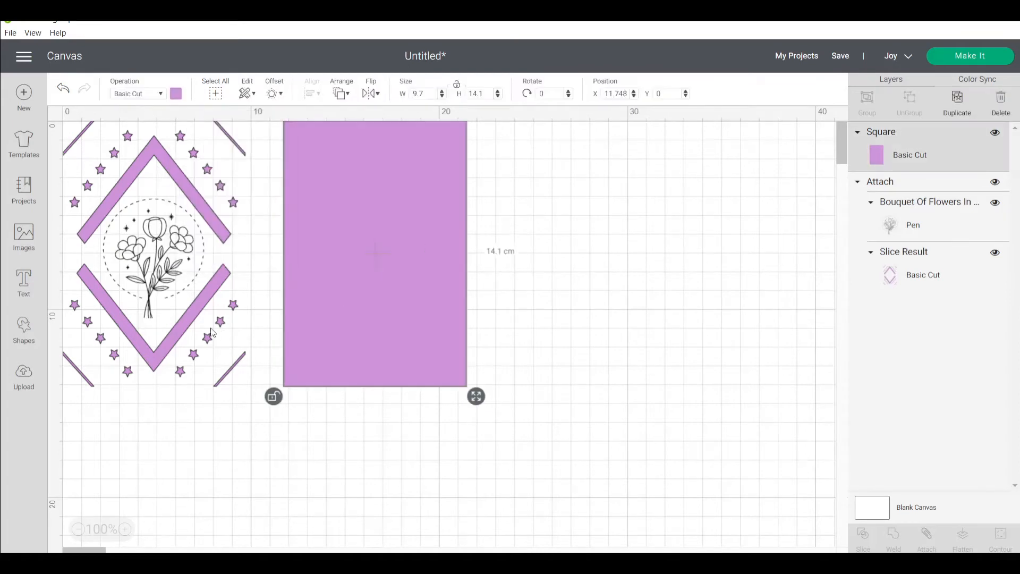
Recolour only the cut design inside the attached card group white.
left_click(211, 333)
left_click(176, 94)
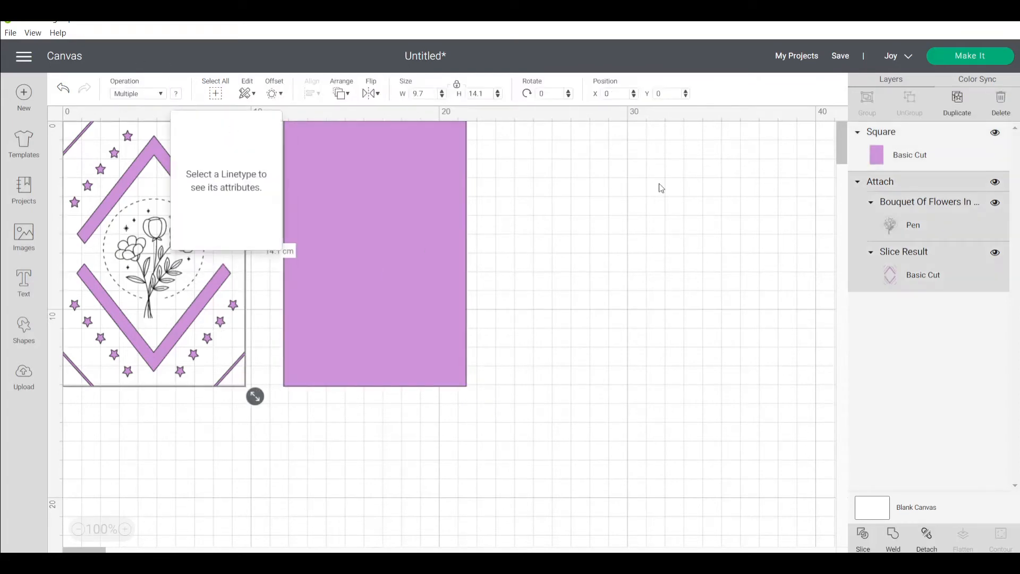
left_click(926, 166)
left_click(905, 275)
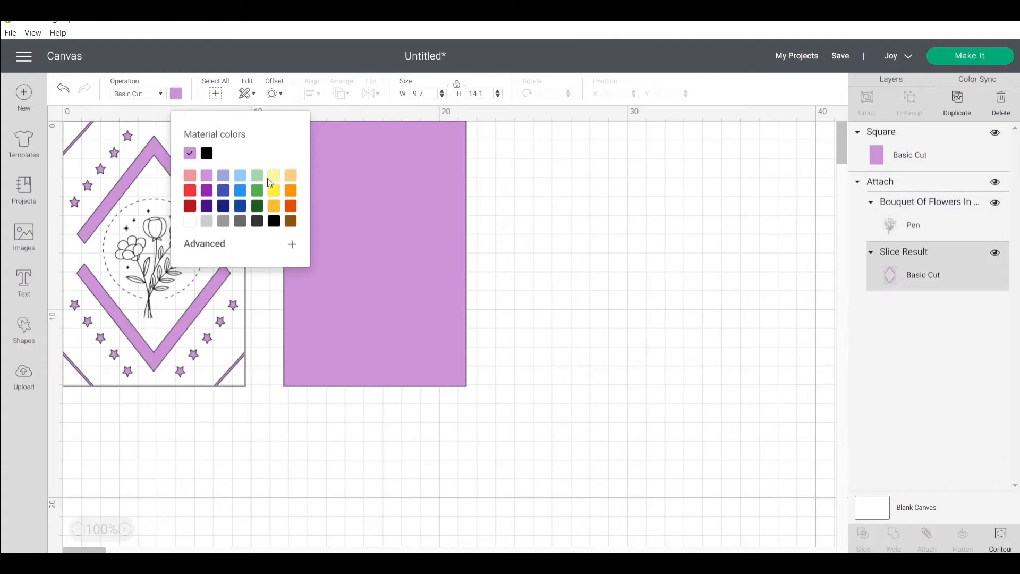
left_click(191, 222)
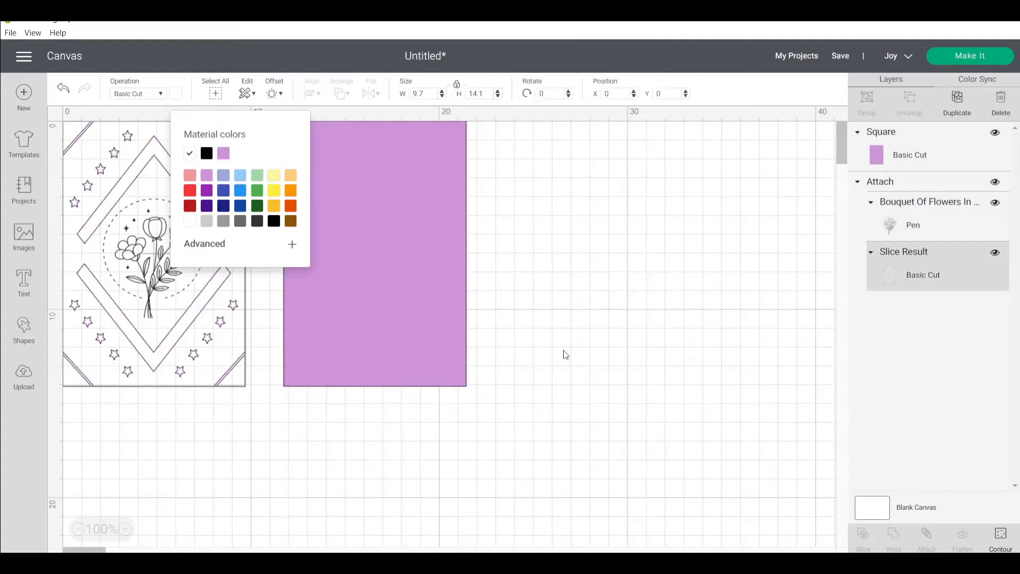
Order the purple rectangle below the attached card design and place it behind the card at x 0, y 0.
left_click_drag(371, 337, 399, 307)
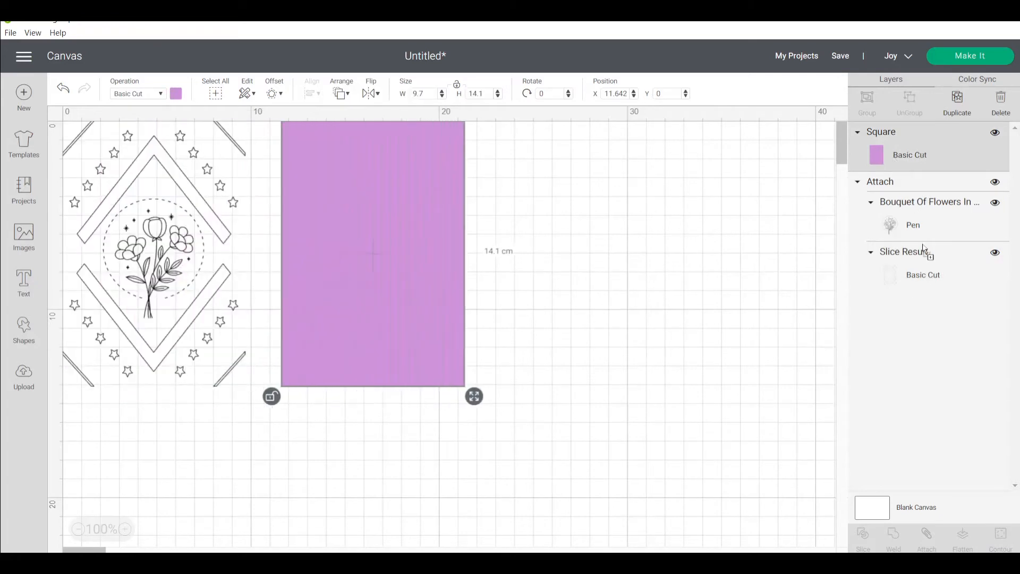
left_click_drag(920, 162, 915, 273)
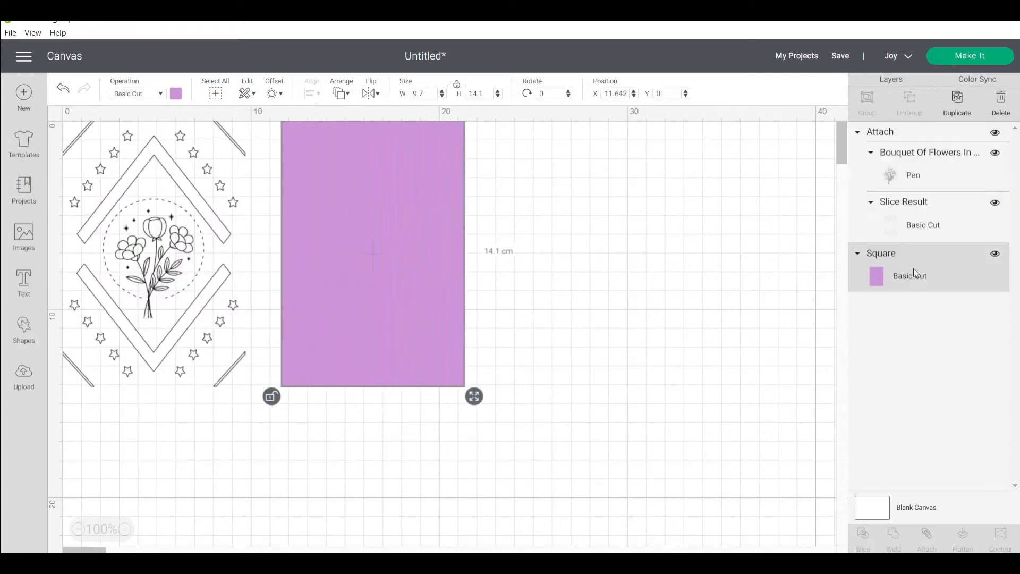
left_click_drag(428, 272, 61, 252)
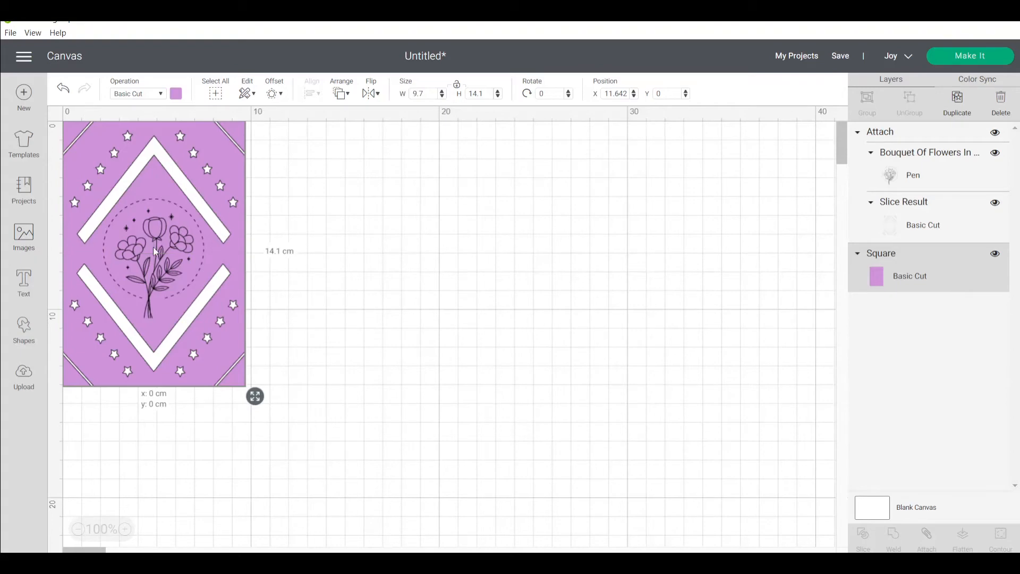
Move the purple rectangle off the card, hide its layer, and check the remaining attached card design.
left_click_drag(153, 247, 421, 228)
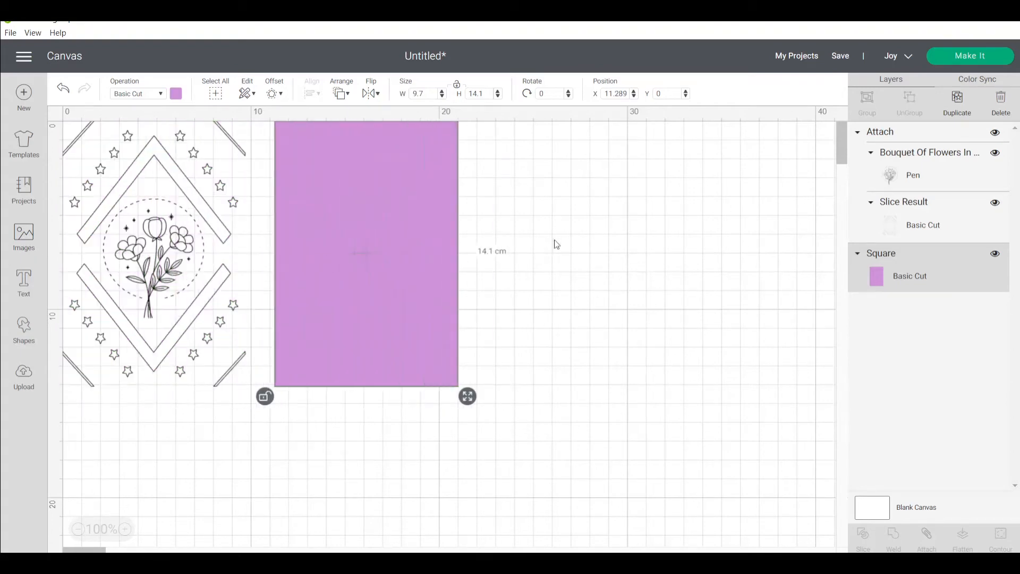
left_click(563, 261)
left_click(978, 258)
left_click(994, 257)
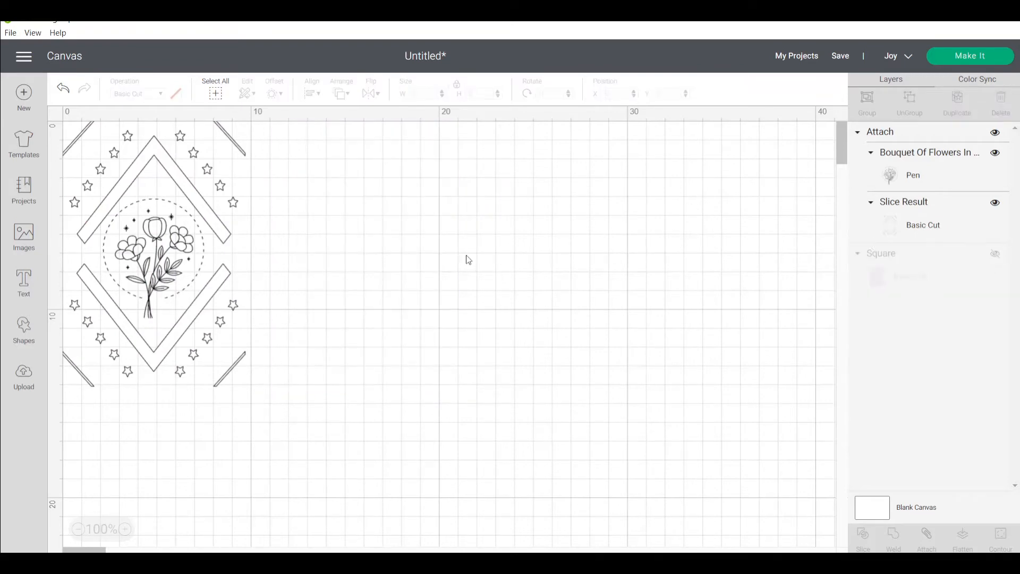
left_click(196, 225)
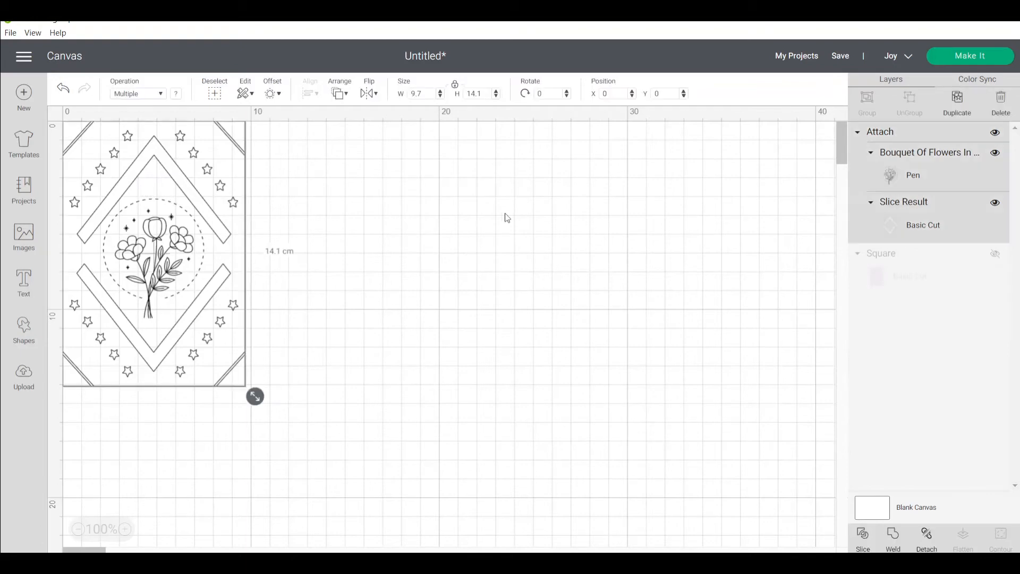
left_click(504, 215)
Send the project to be made on the card mat and set the base material to Insert Card – Cardstock.
left_click(956, 58)
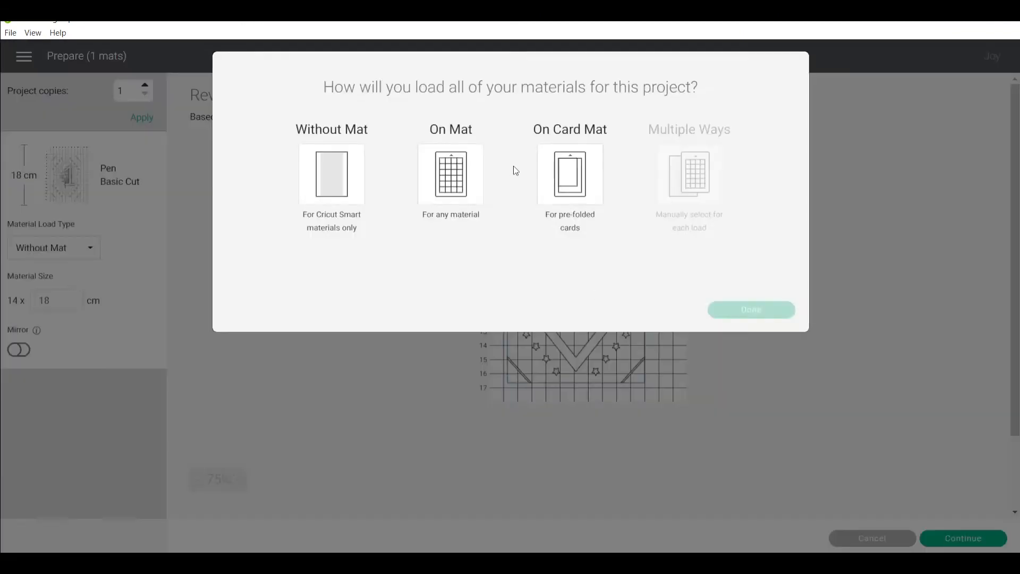
left_click(588, 177)
left_click(773, 317)
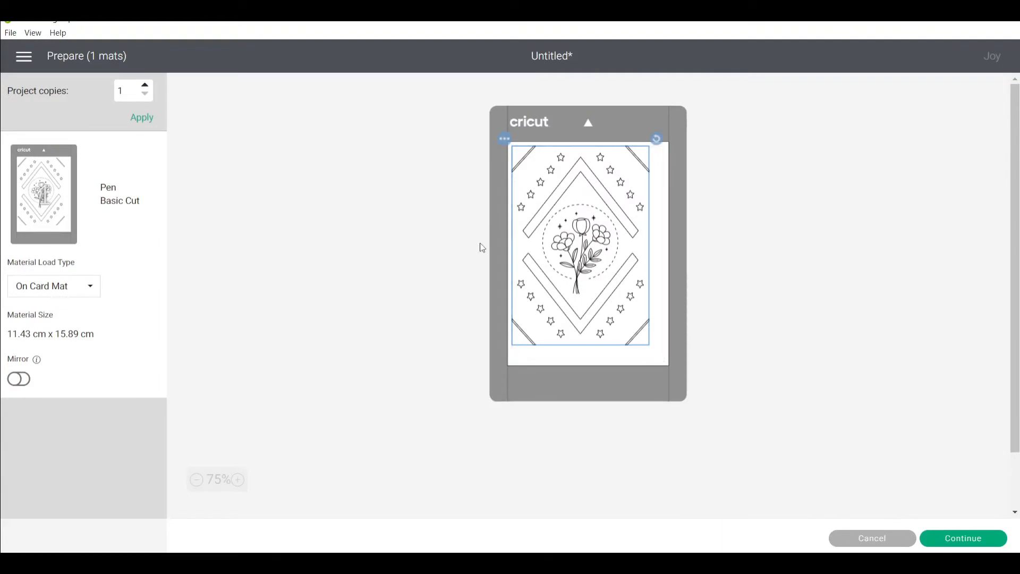
left_click_drag(557, 211, 595, 220)
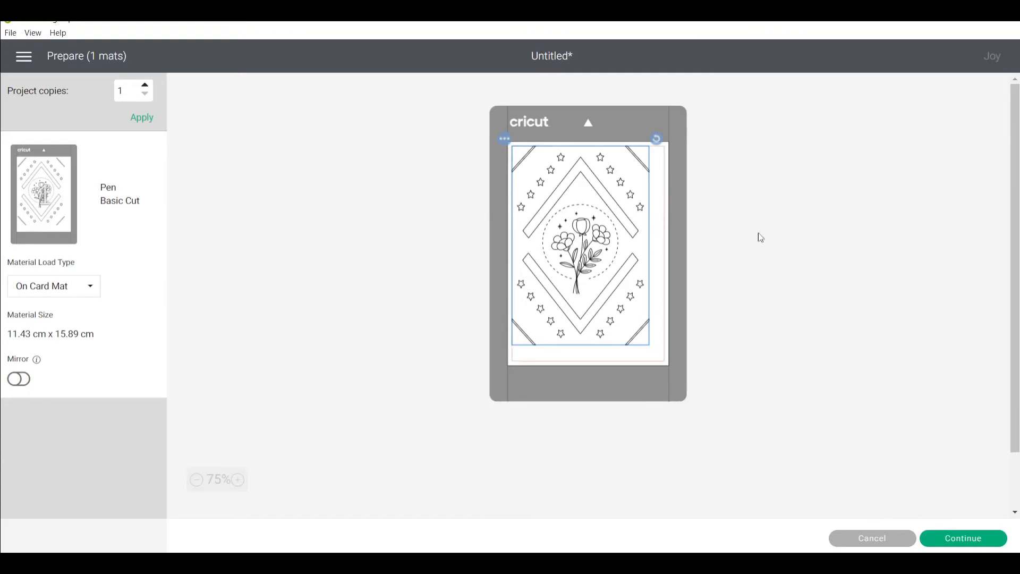
left_click(963, 538)
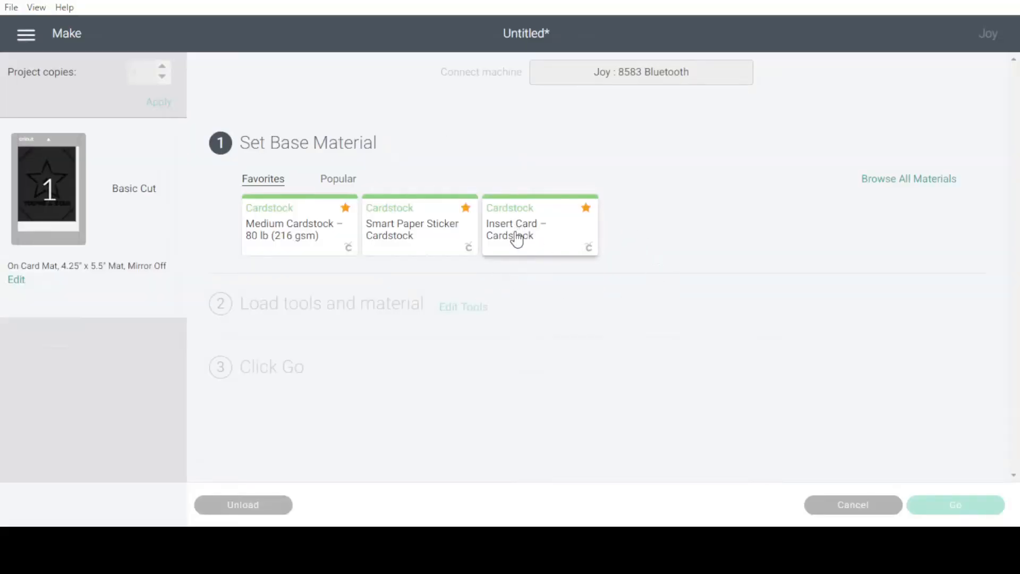
left_click(517, 239)
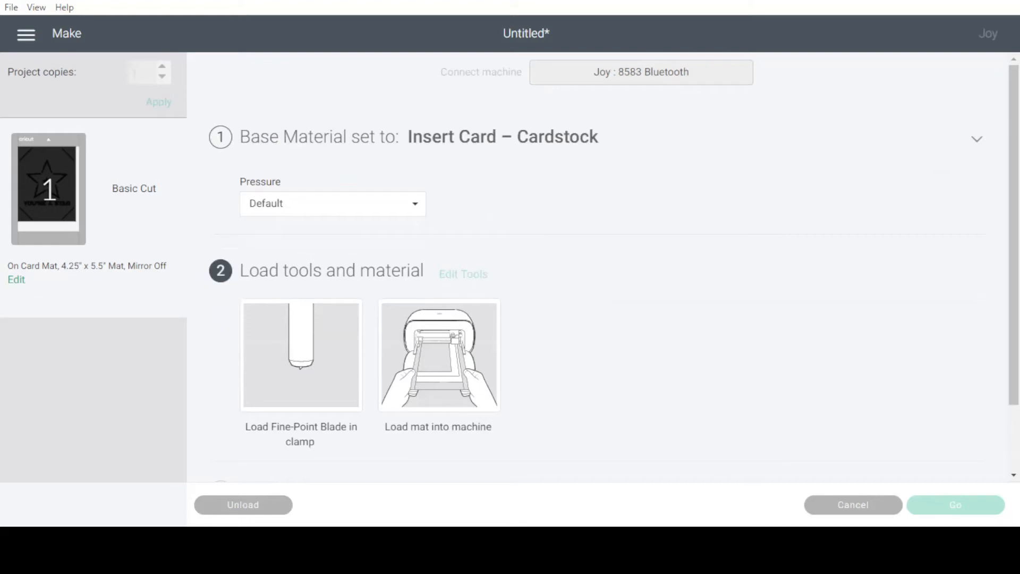
Review the loading instructions, run the basic cut on the card mat, unload the mat and finish the project.
scroll(597, 265, "down", 2)
scroll(598, 265, "up", 2)
scroll(598, 266, "down", 1)
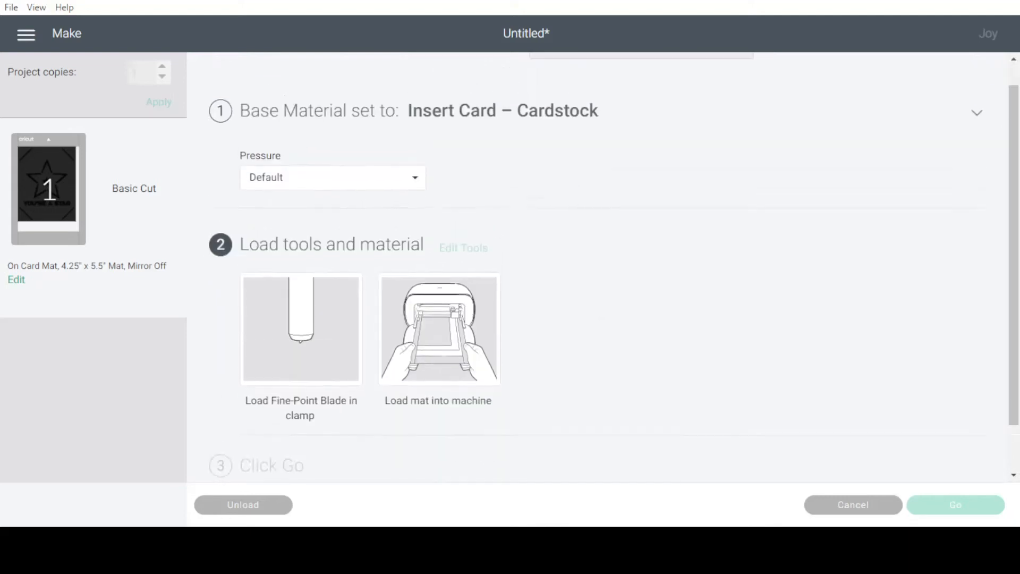
scroll(597, 266, "up", 1)
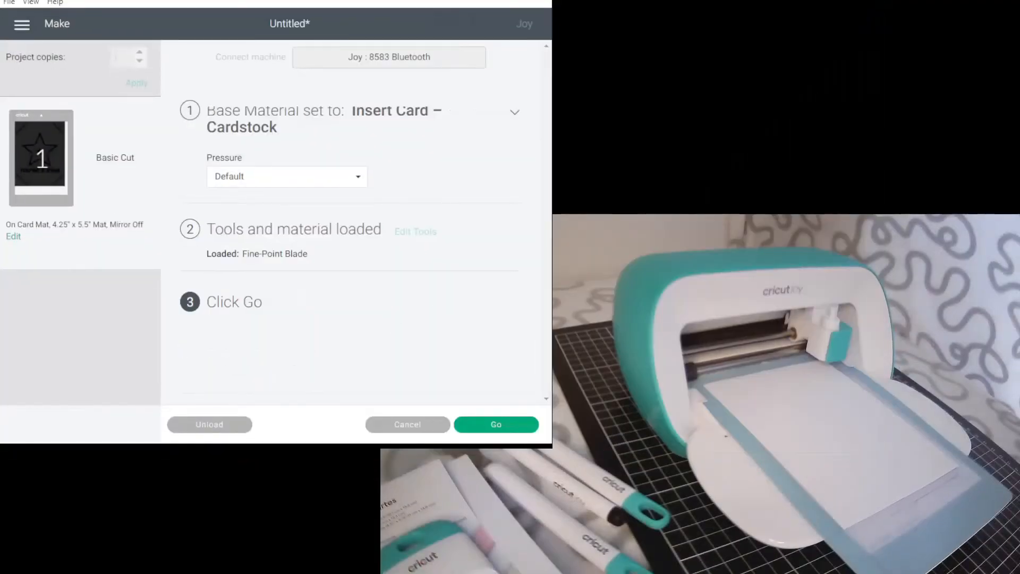
left_click(513, 425)
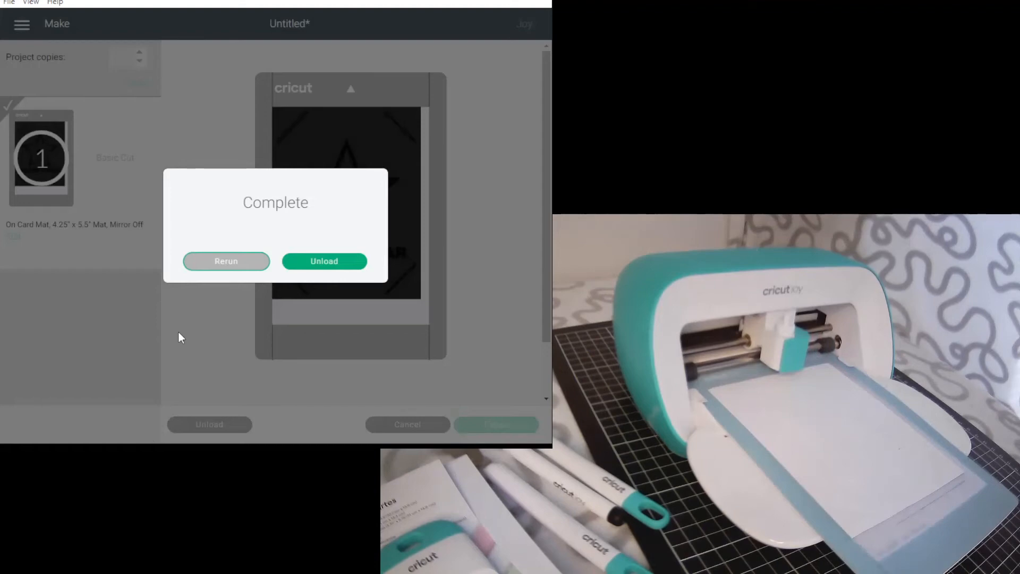
left_click(322, 259)
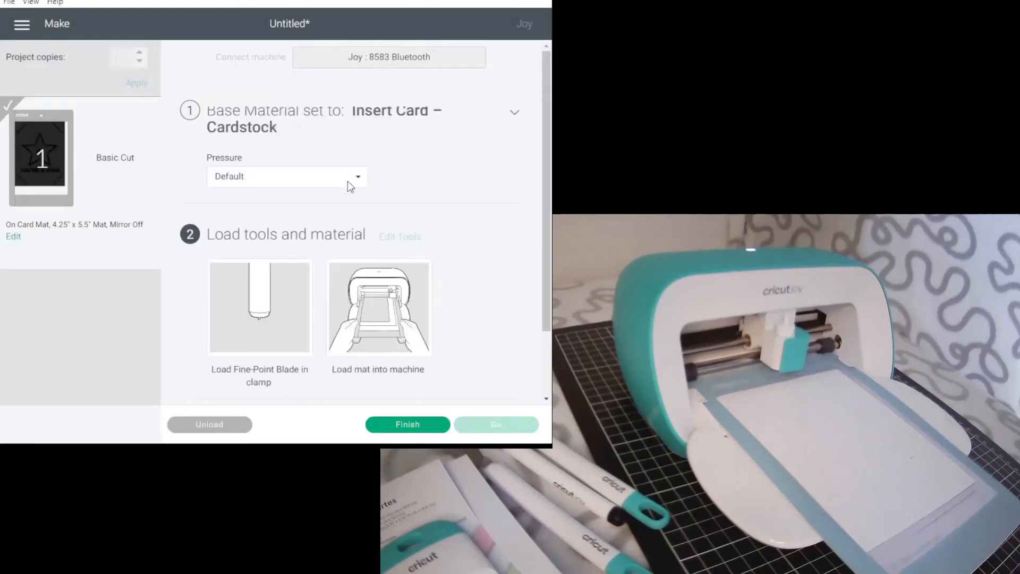
left_click(407, 425)
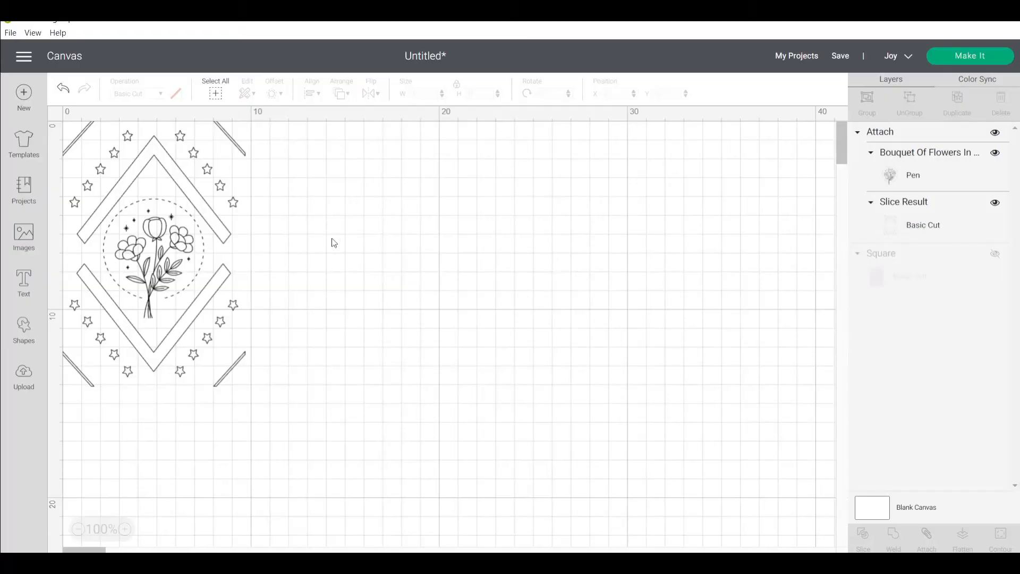
Show the hidden Square layer and set the purple mat's material to Medium Cardstock – 80 lb (216 gsm) with More pressure.
left_click(995, 256)
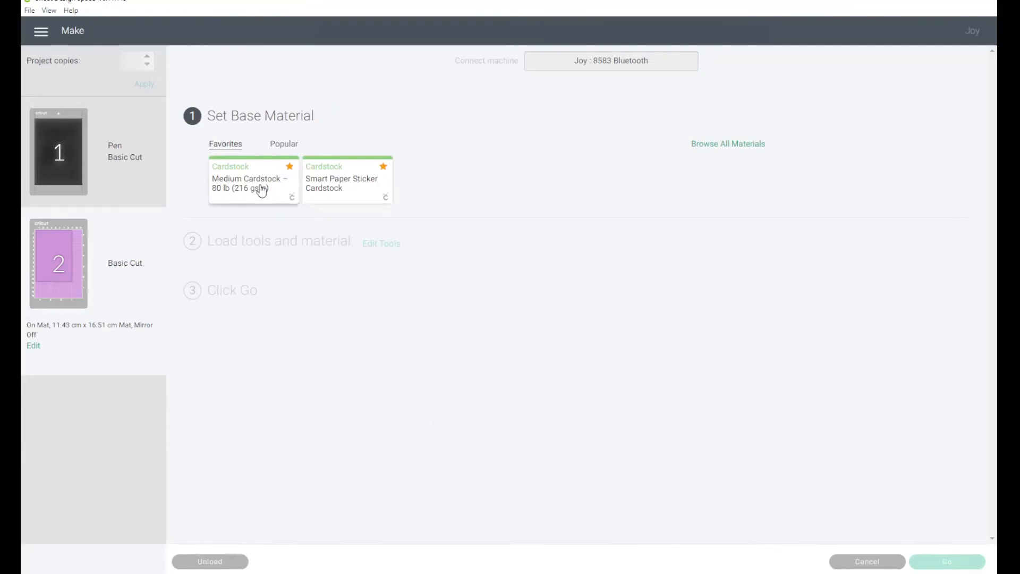
left_click(242, 183)
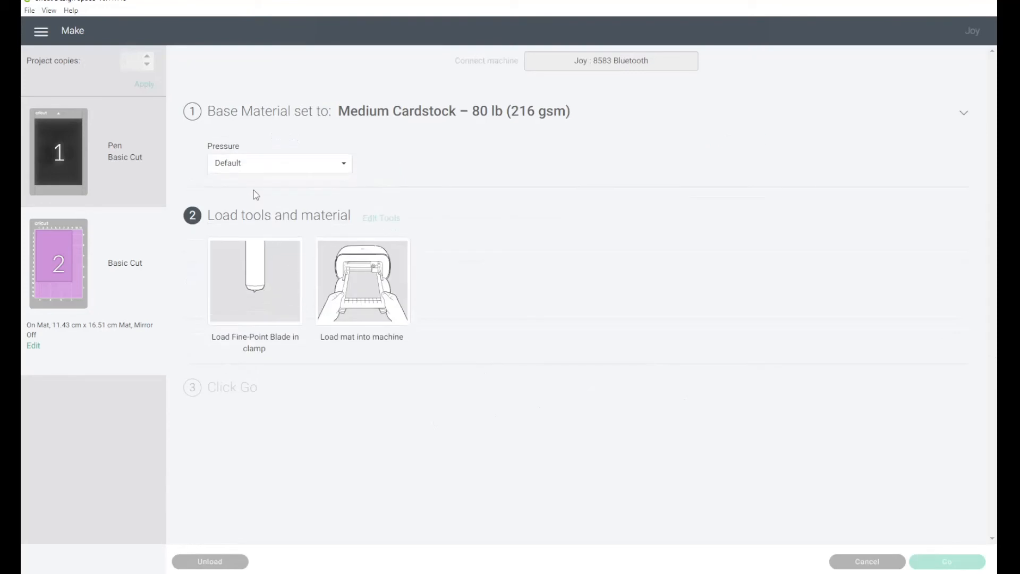
left_click(252, 162)
left_click(236, 184)
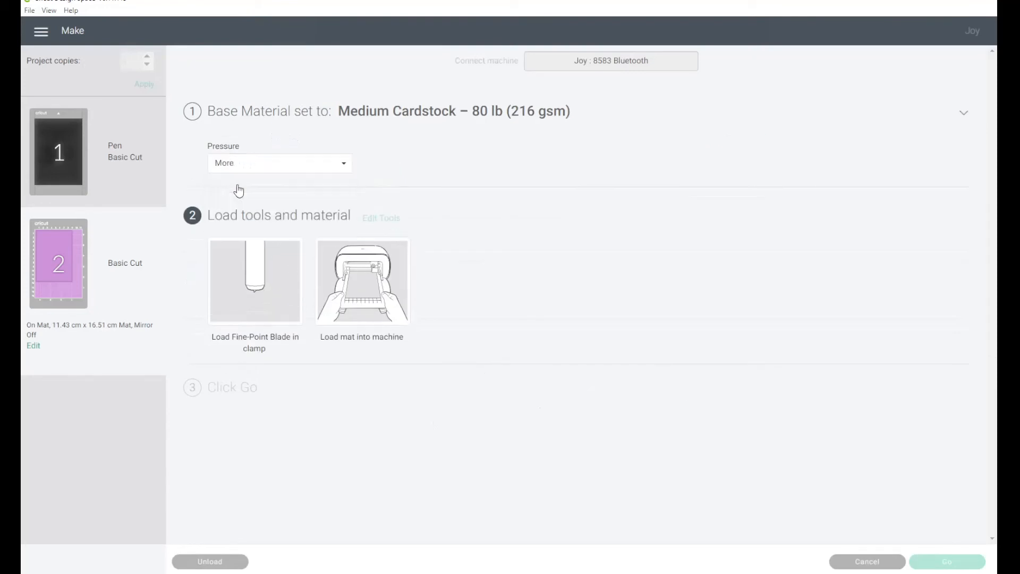